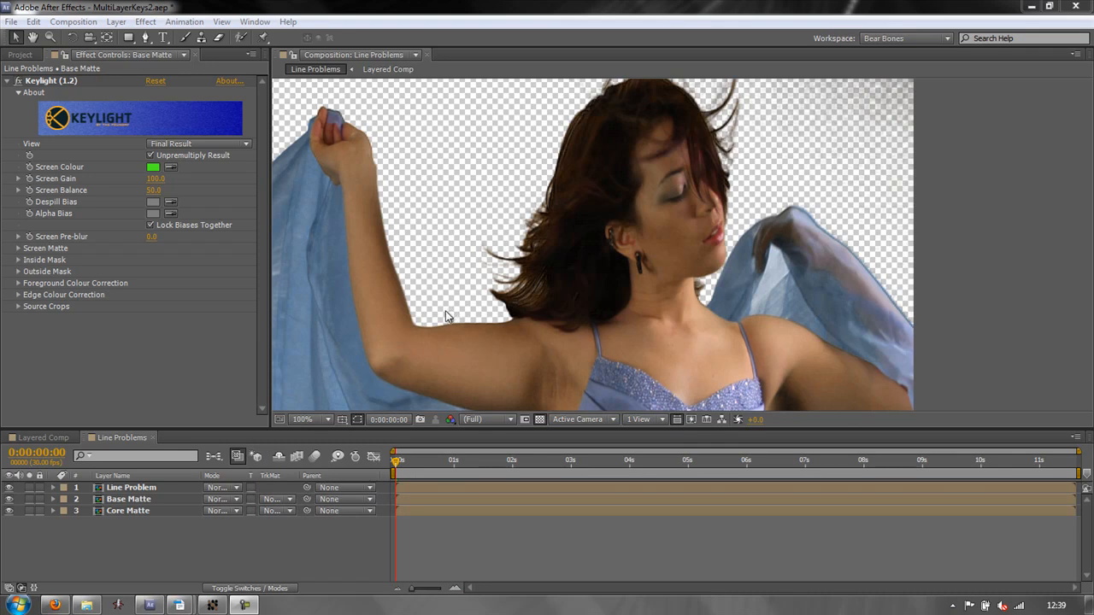
View the PV Feather product page in the browser.
left_click(53, 607)
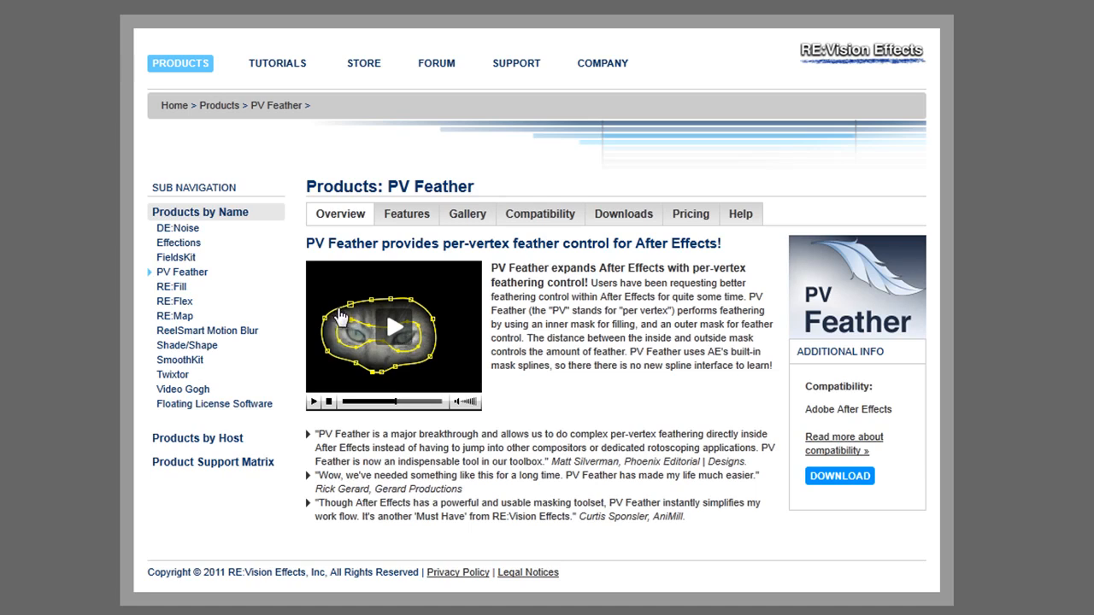
left_click(691, 214)
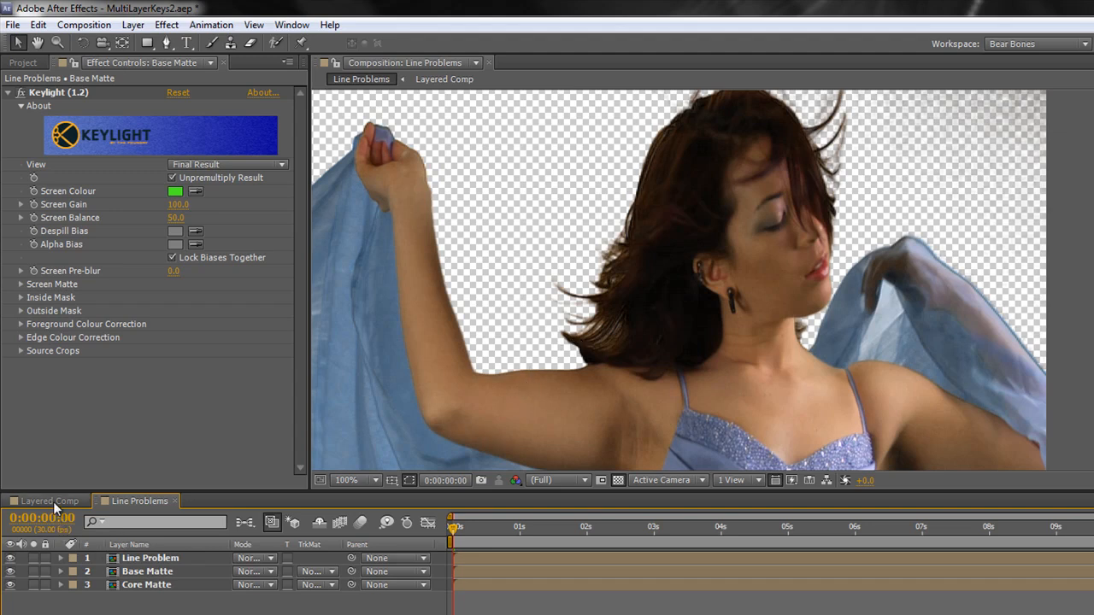
Drag Layered Comp onto a new composition and rename it 'Variable Feather'.
left_click(24, 63)
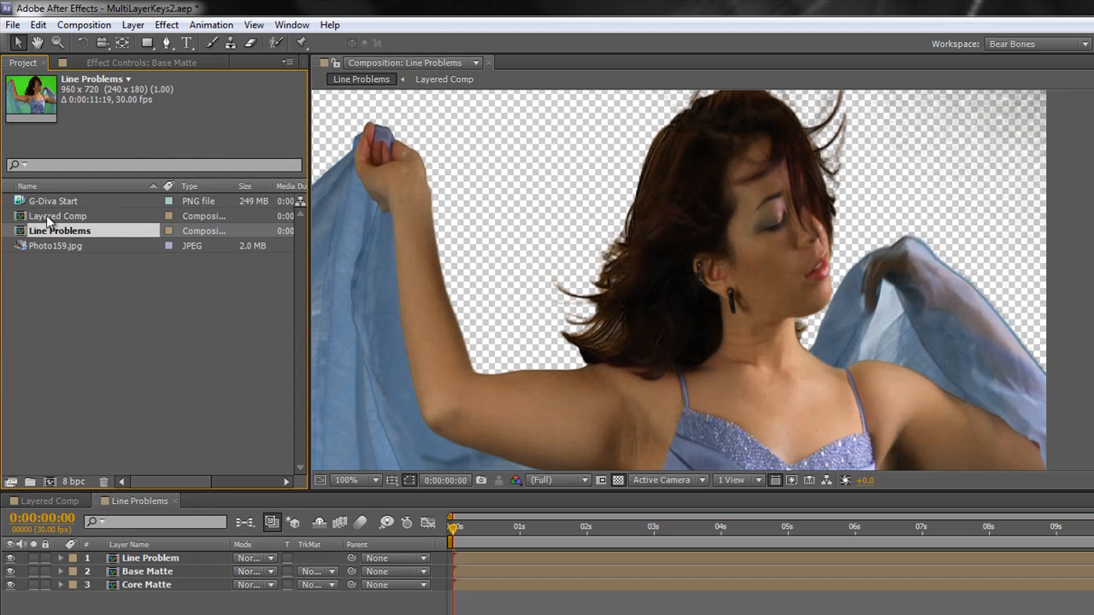
left_click_drag(46, 216, 73, 483)
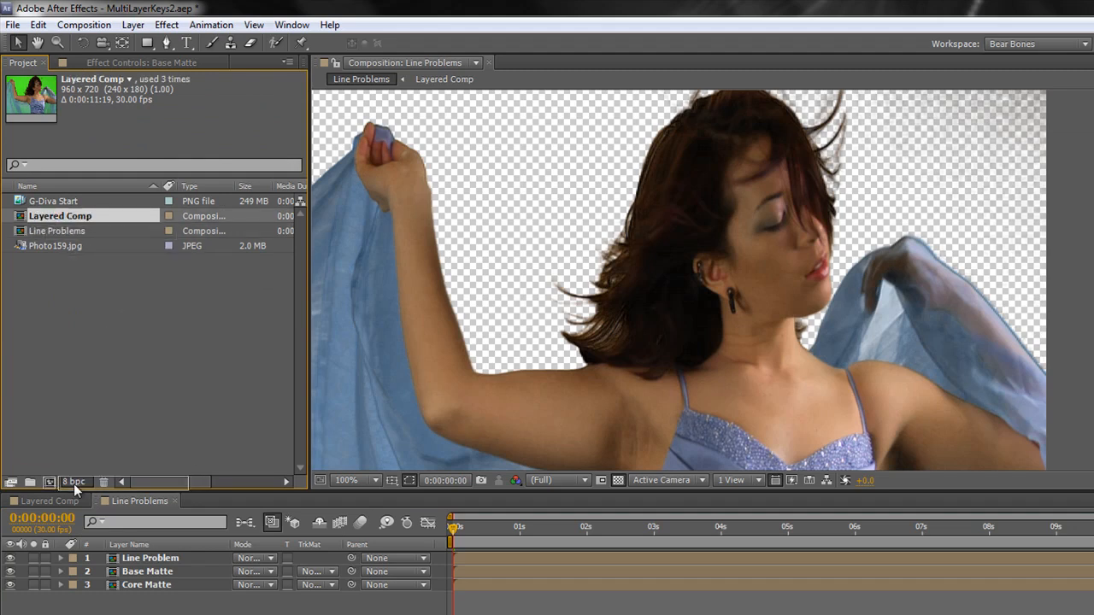
left_click_drag(74, 484, 50, 483)
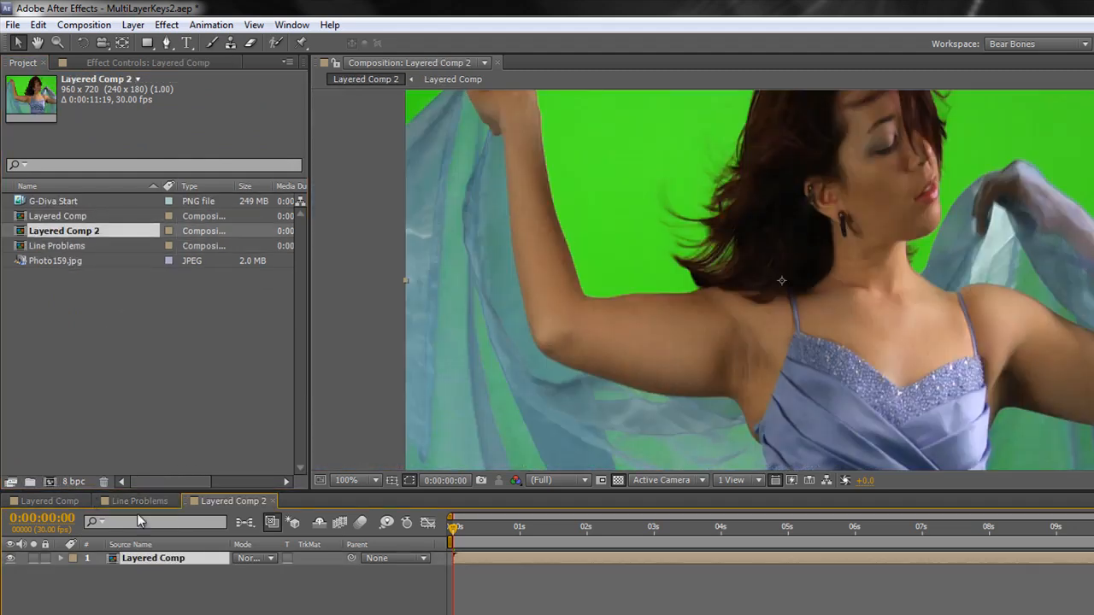
left_click(56, 238)
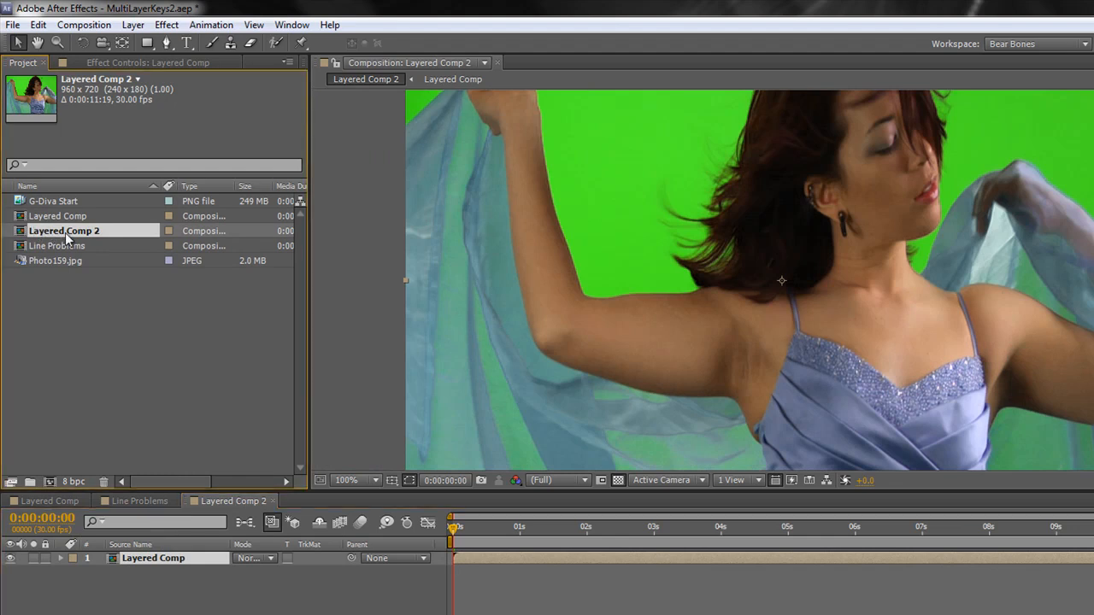
key("Return")
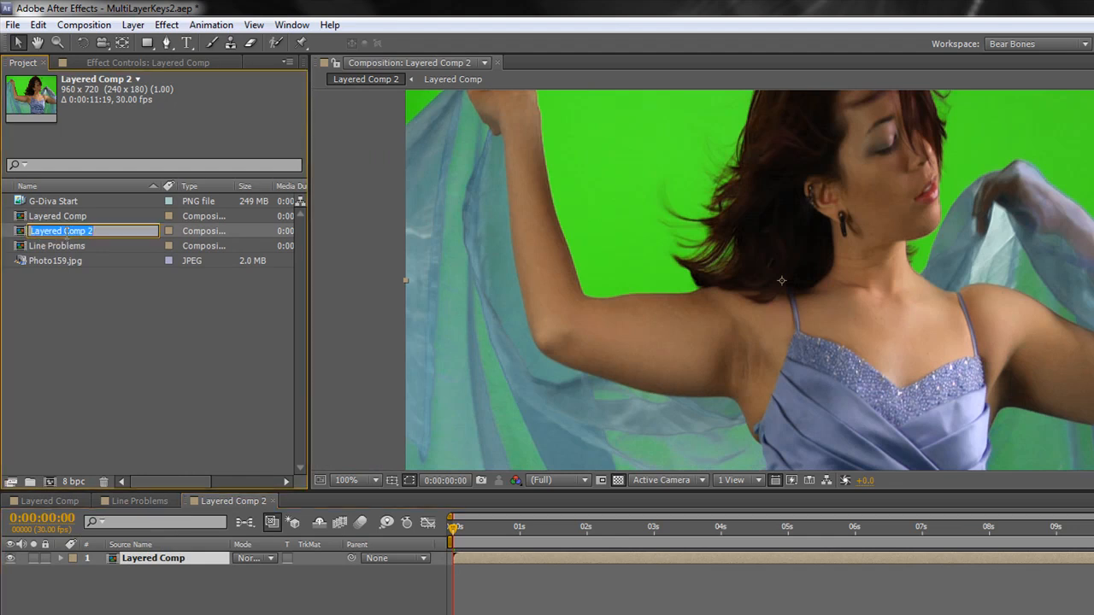
type("Variable ")
type("Faather")
key("Return")
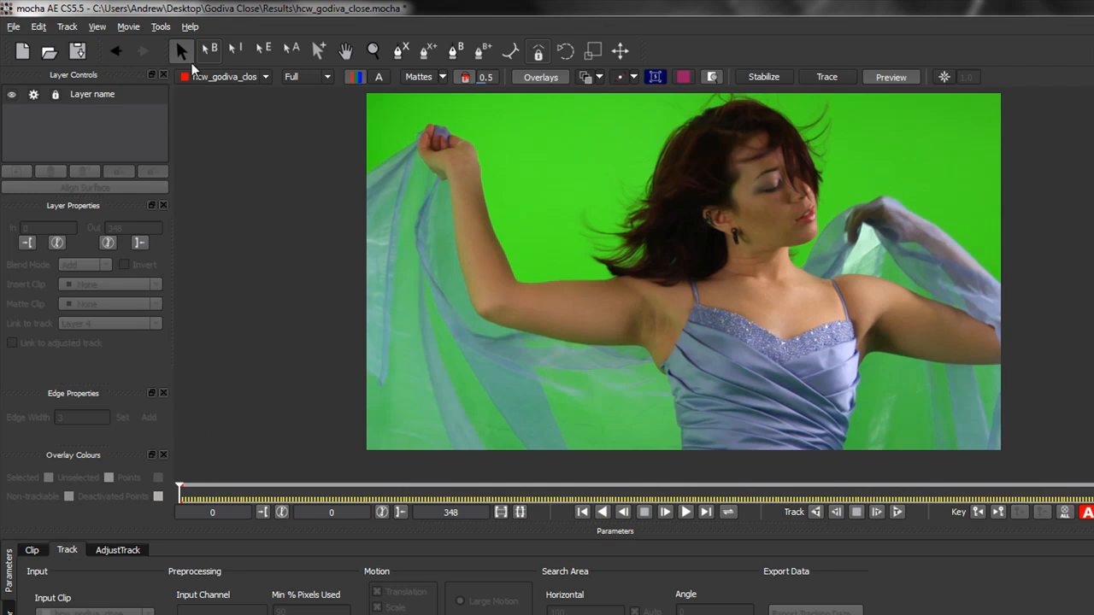
Show mocha AE's About box confirming version 2.3.0.
left_click(190, 27)
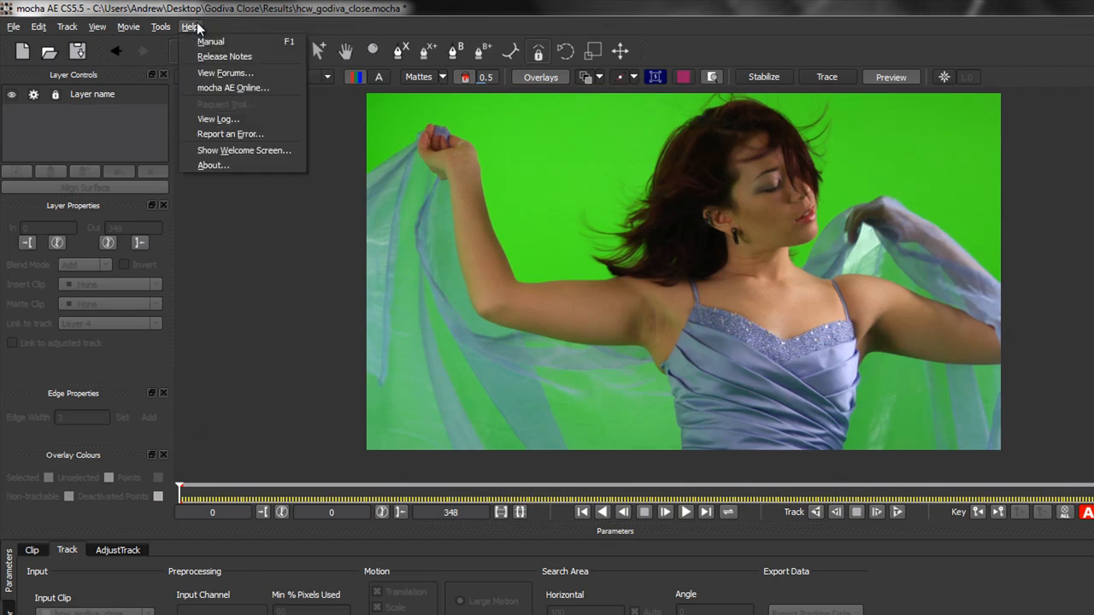
left_click(212, 165)
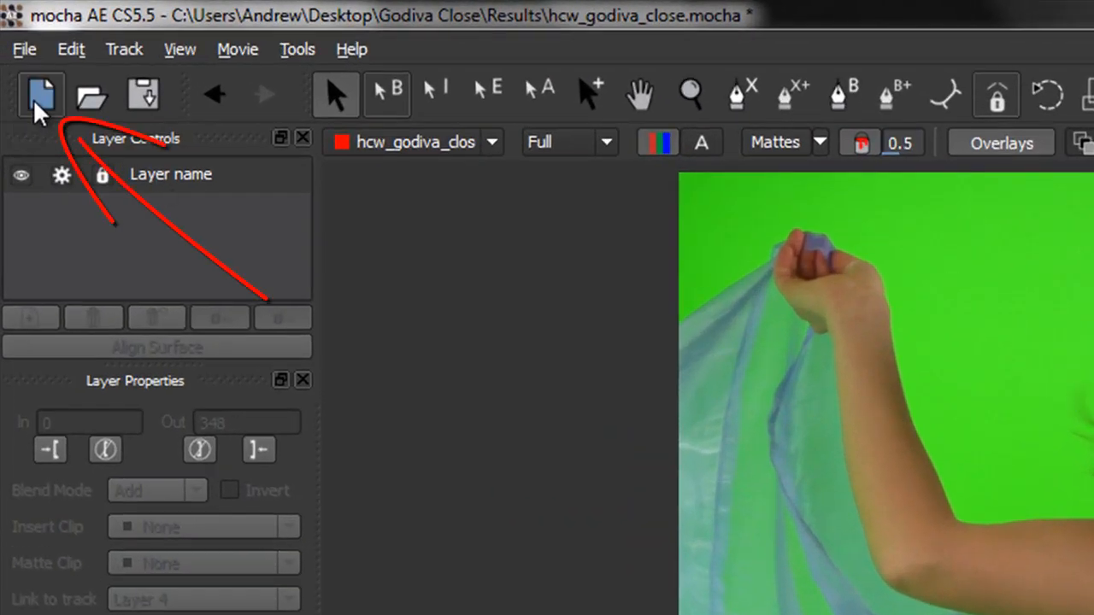
Start a new project without saving and load the hcw_godiva_close.0001 image sequence as the clip.
left_click(38, 102)
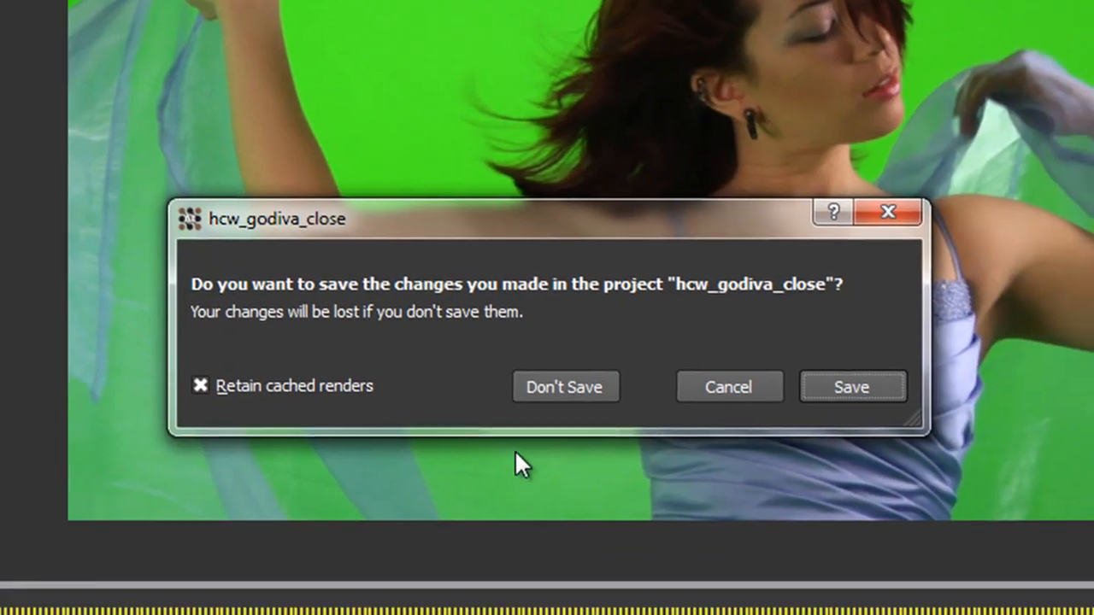
left_click(577, 383)
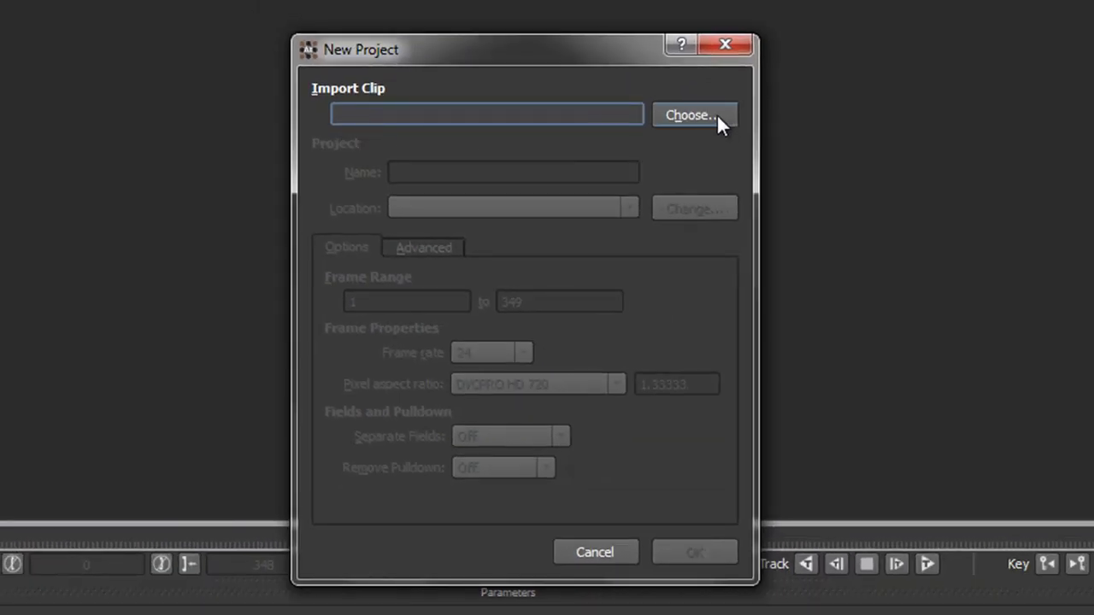
left_click(716, 116)
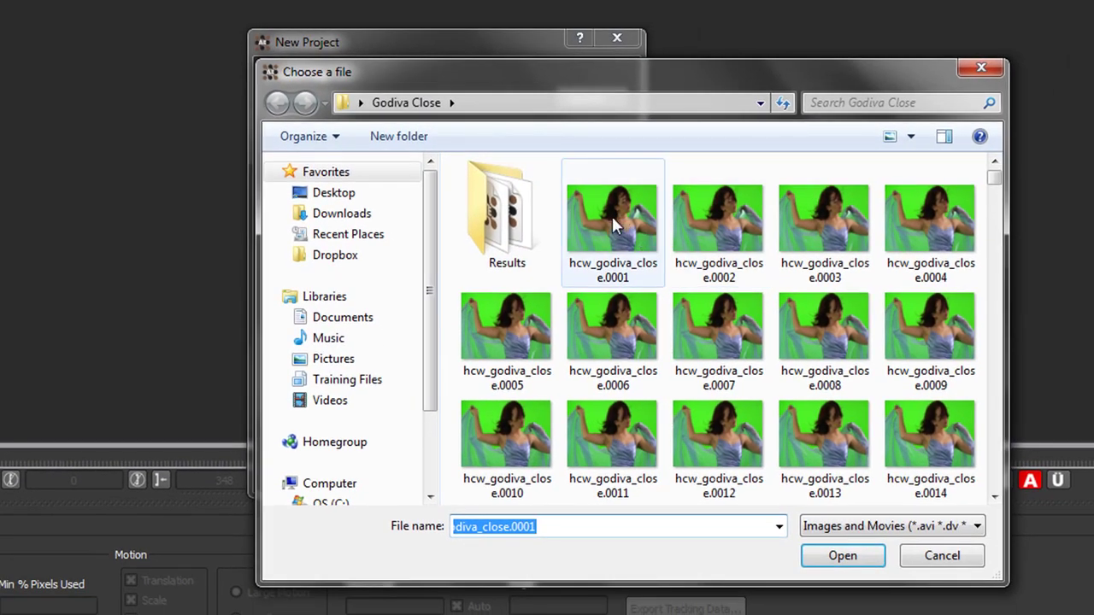
left_click(612, 217)
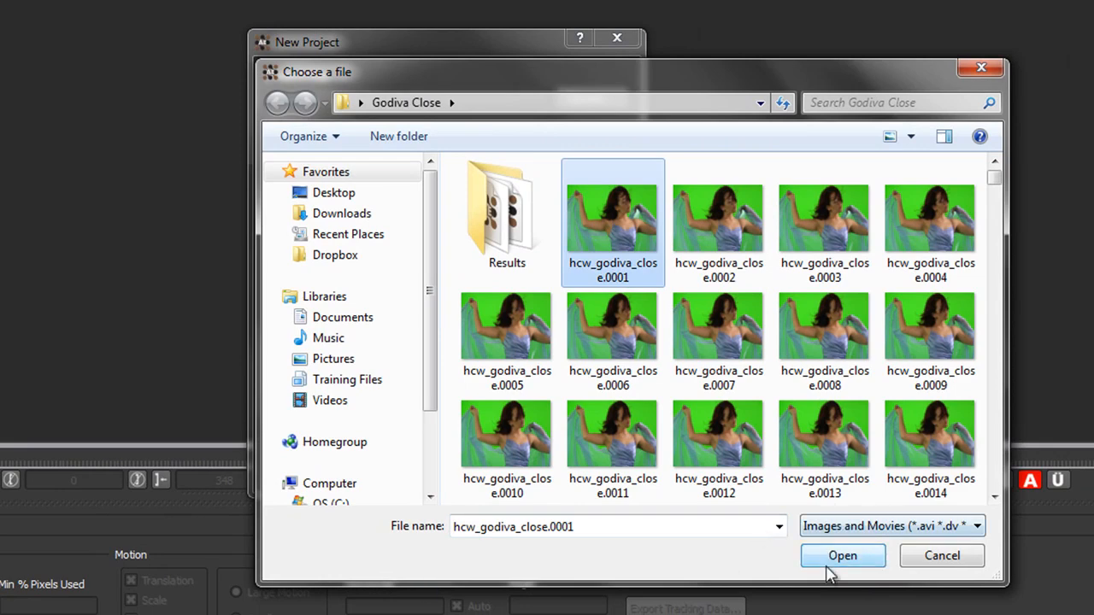
left_click(864, 564)
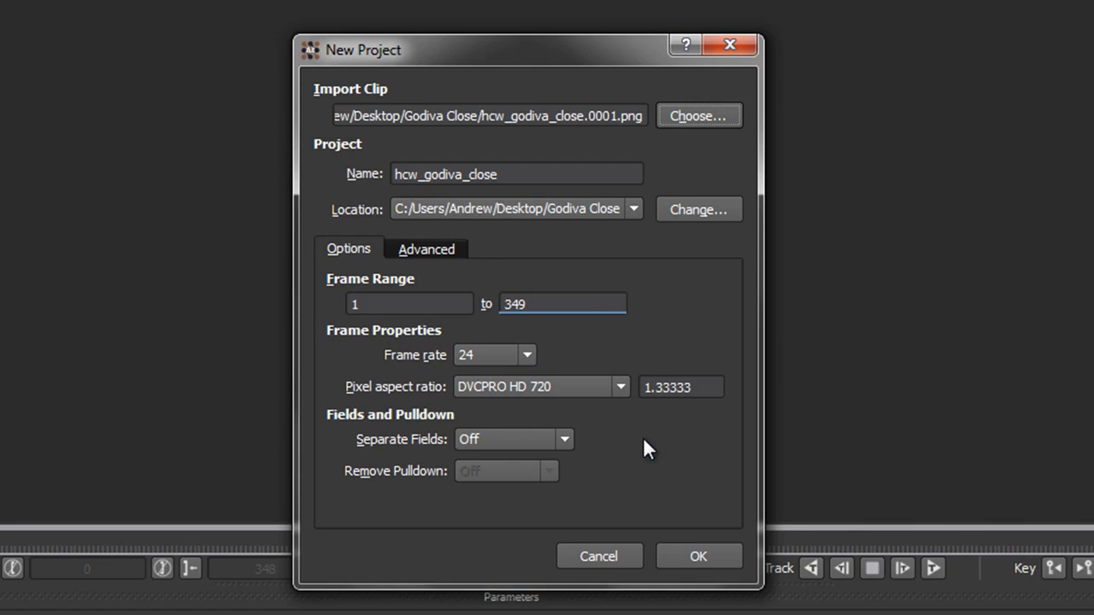
Enable Cache clip in Advanced settings, create the project and overwrite the existing file.
left_click(426, 257)
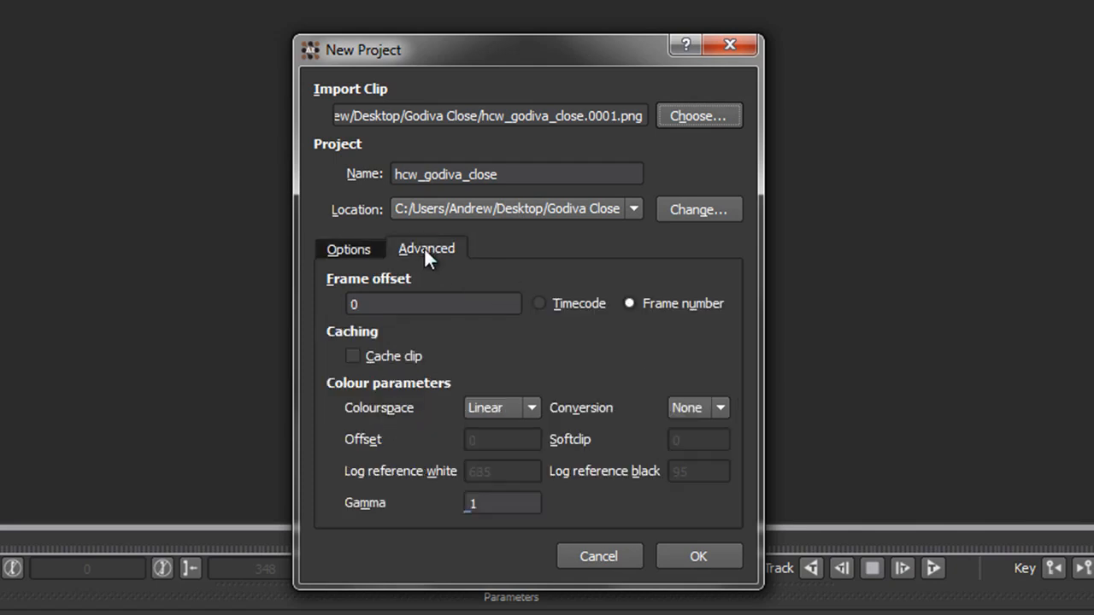
left_click(351, 356)
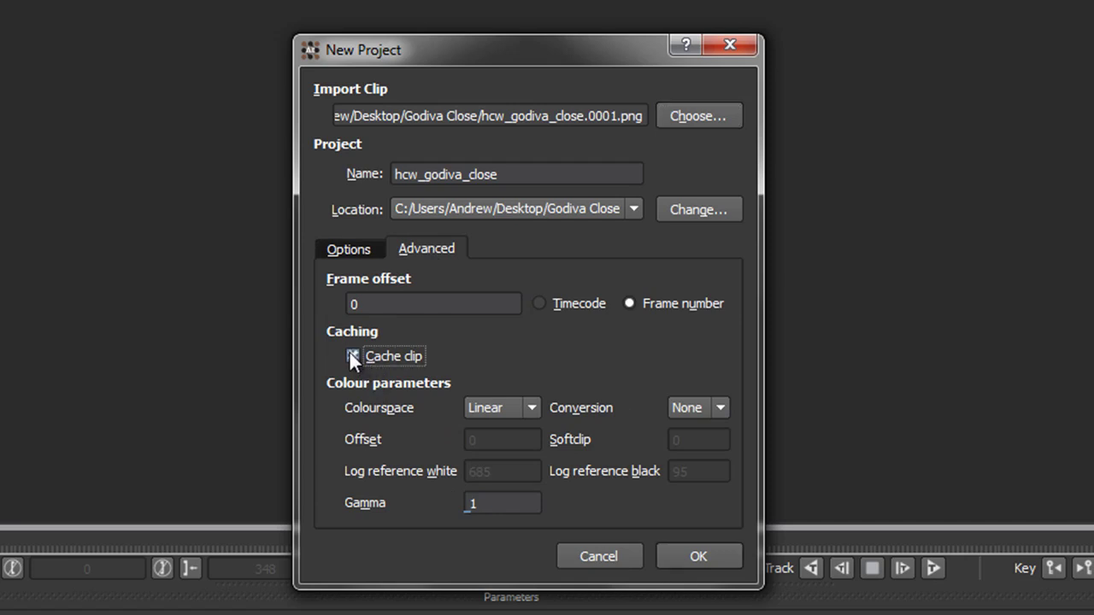
left_click(696, 556)
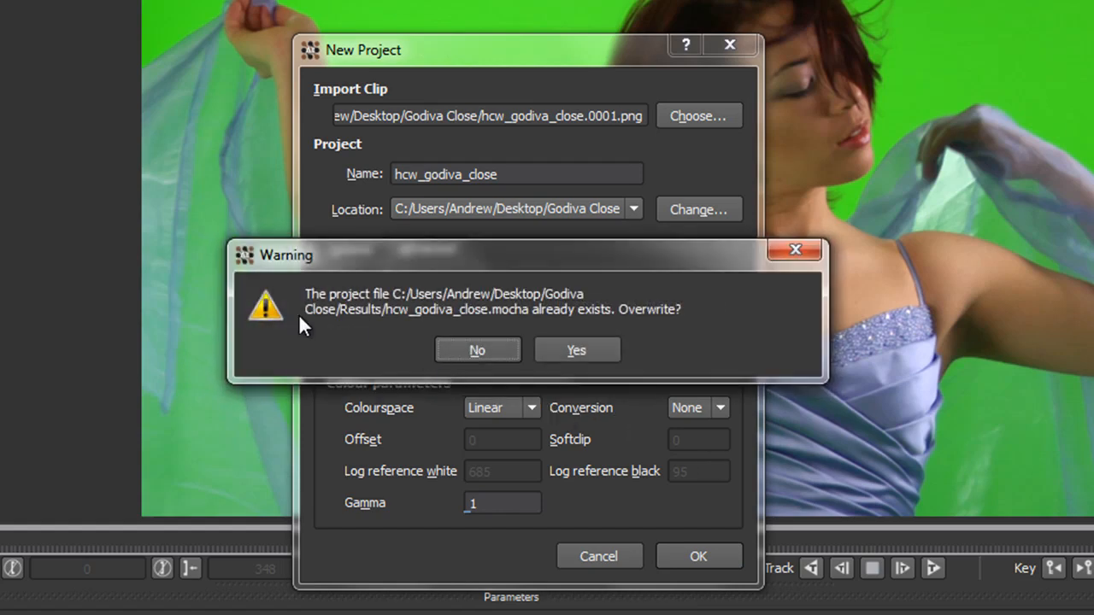
left_click(565, 350)
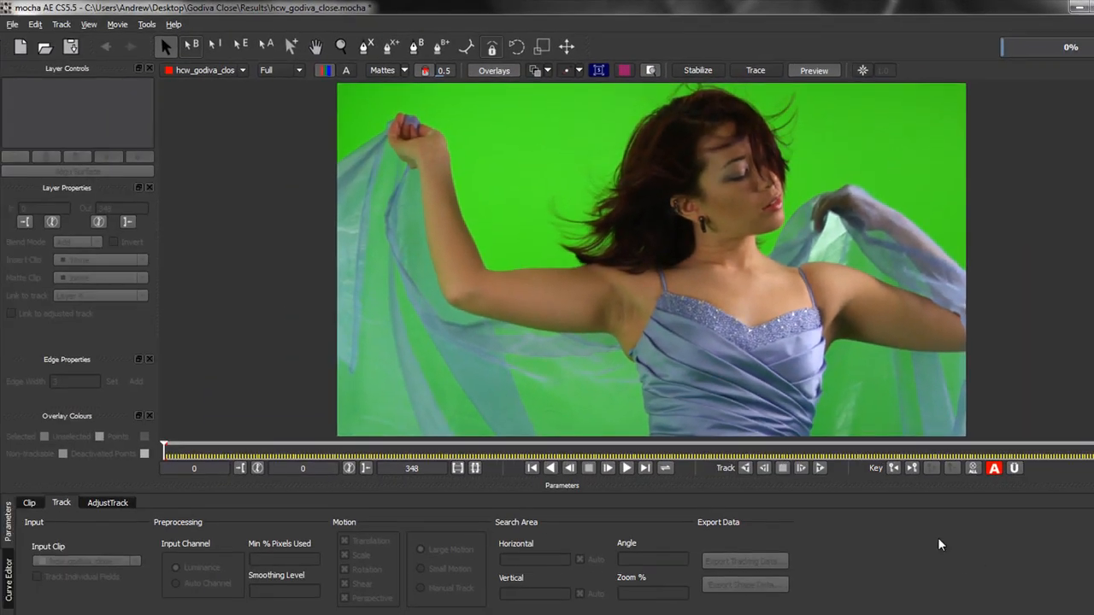
key("l")
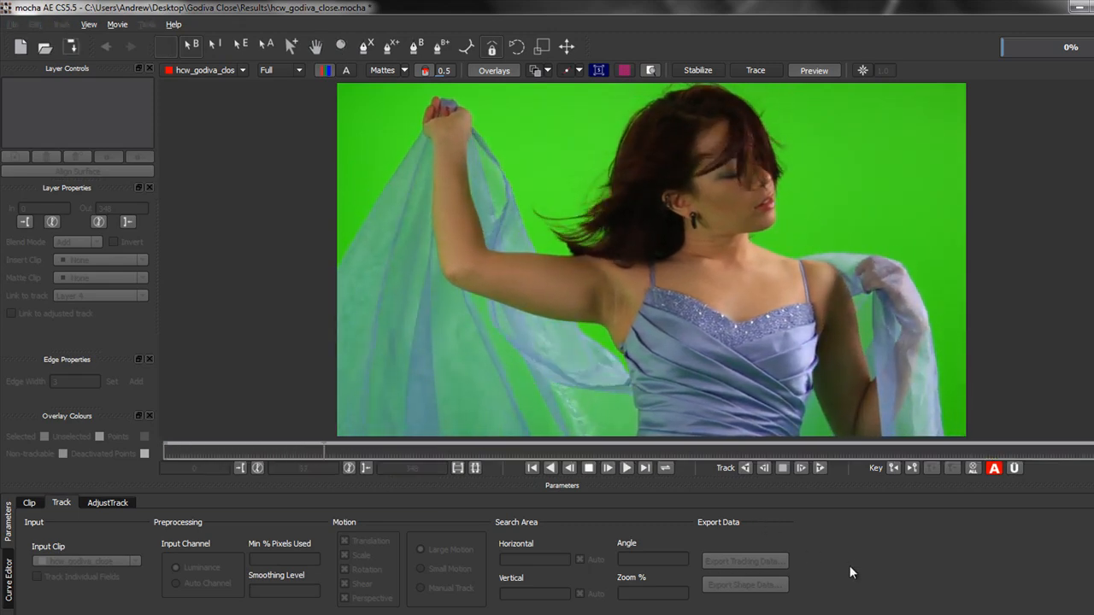
left_click(419, 449)
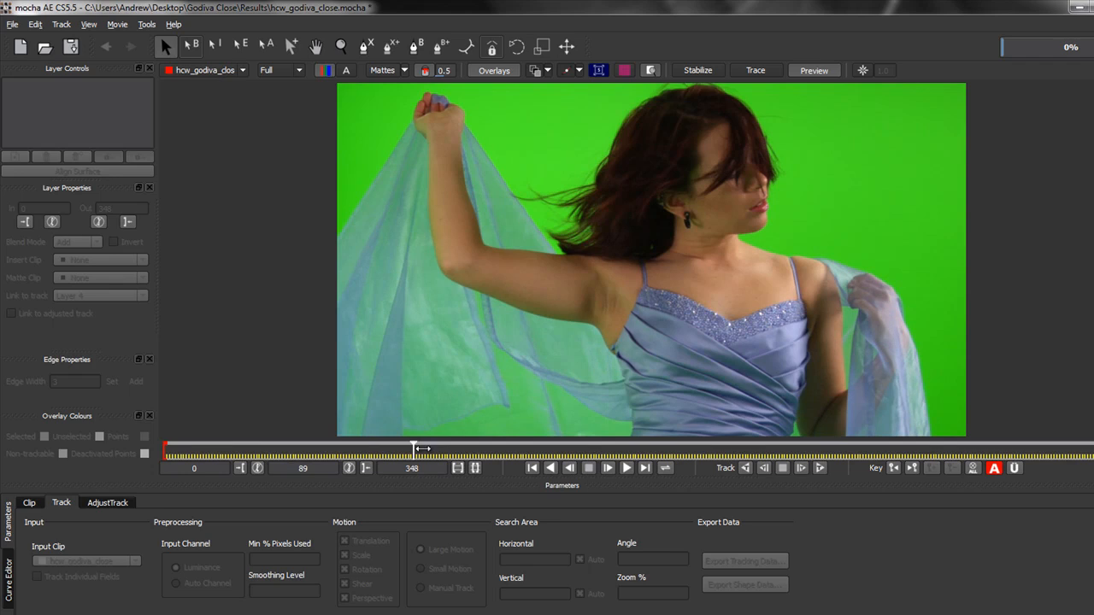
mouse_move(412, 449)
left_mouse_down()
mouse_move(232, 449)
mouse_move(142, 470)
left_mouse_up()
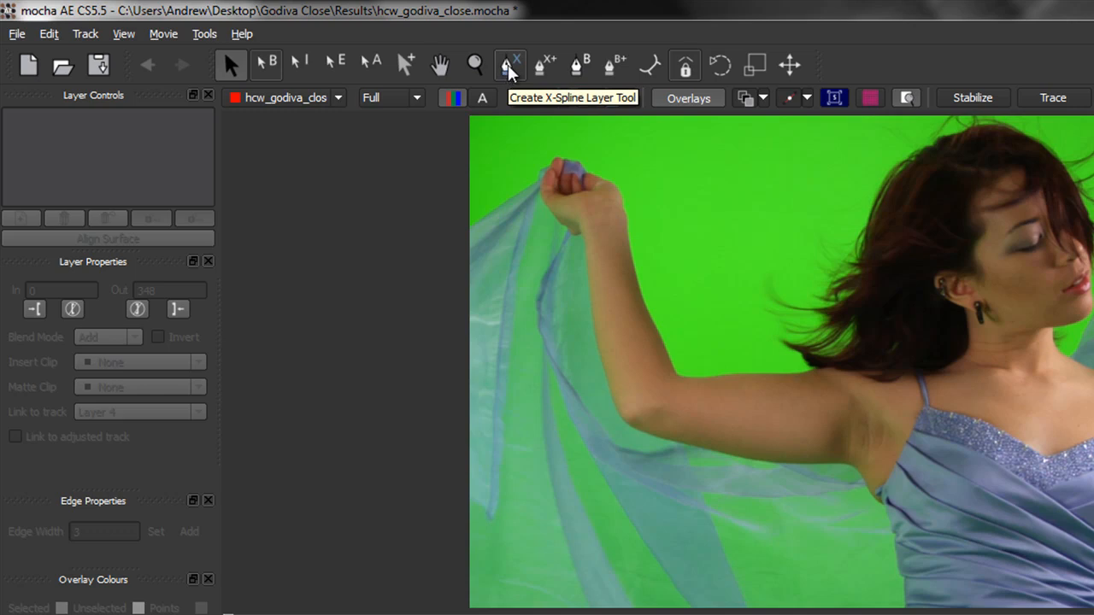
With the X-spline tool, place points from the raised fist down the forearm edge.
left_click(510, 72)
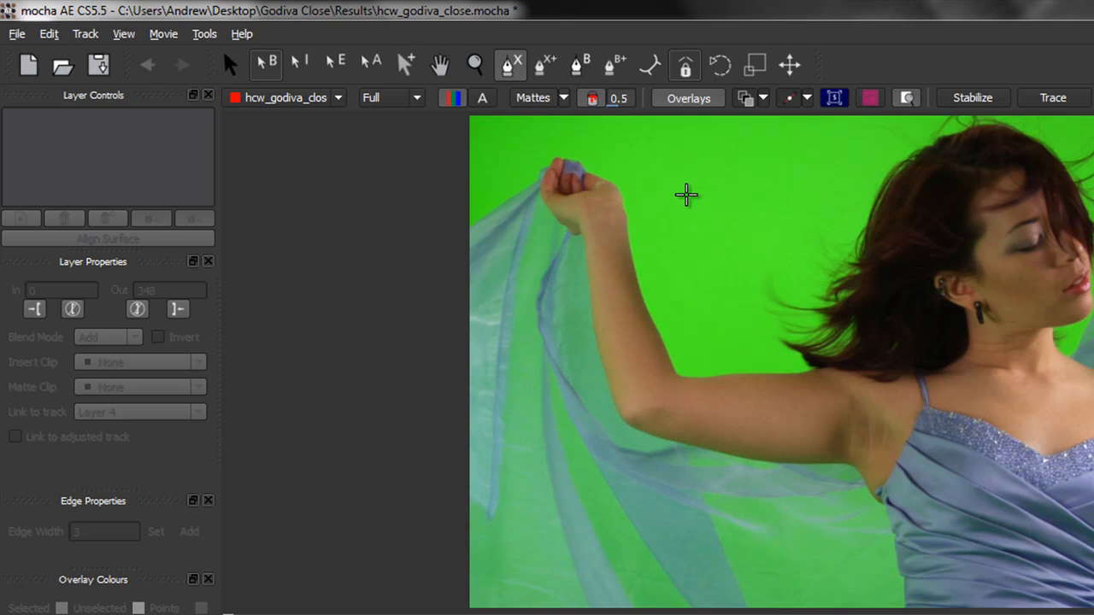
left_click(686, 195)
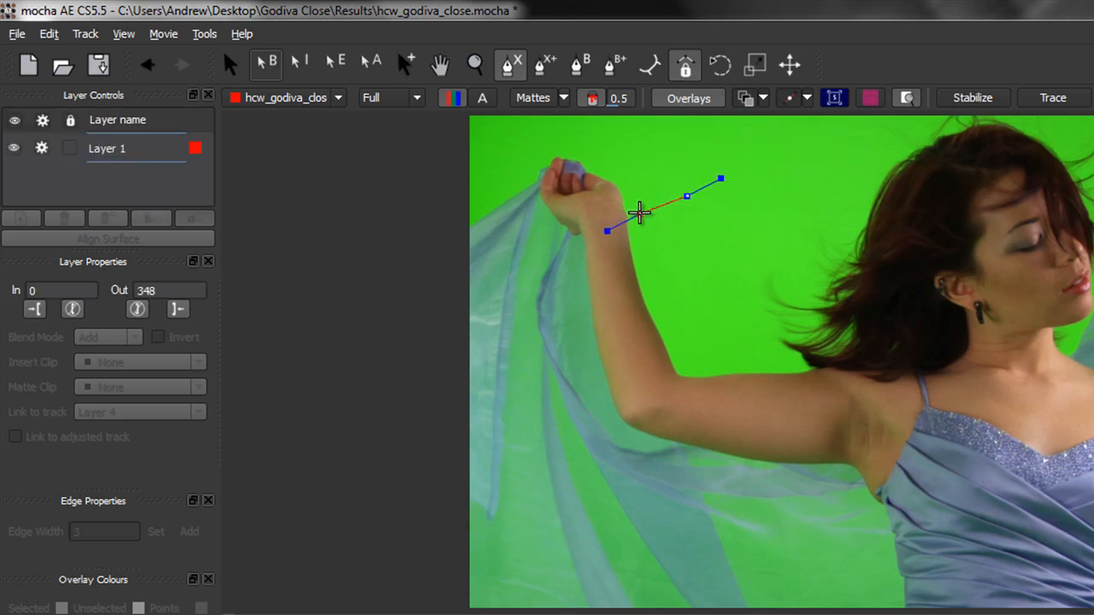
left_click(634, 212)
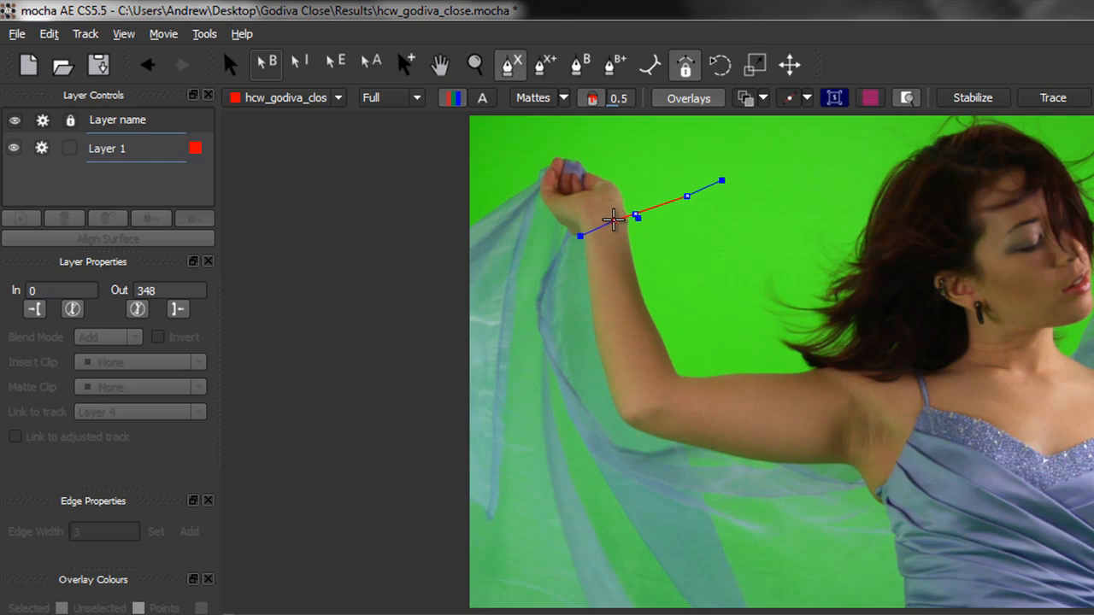
left_click(614, 220)
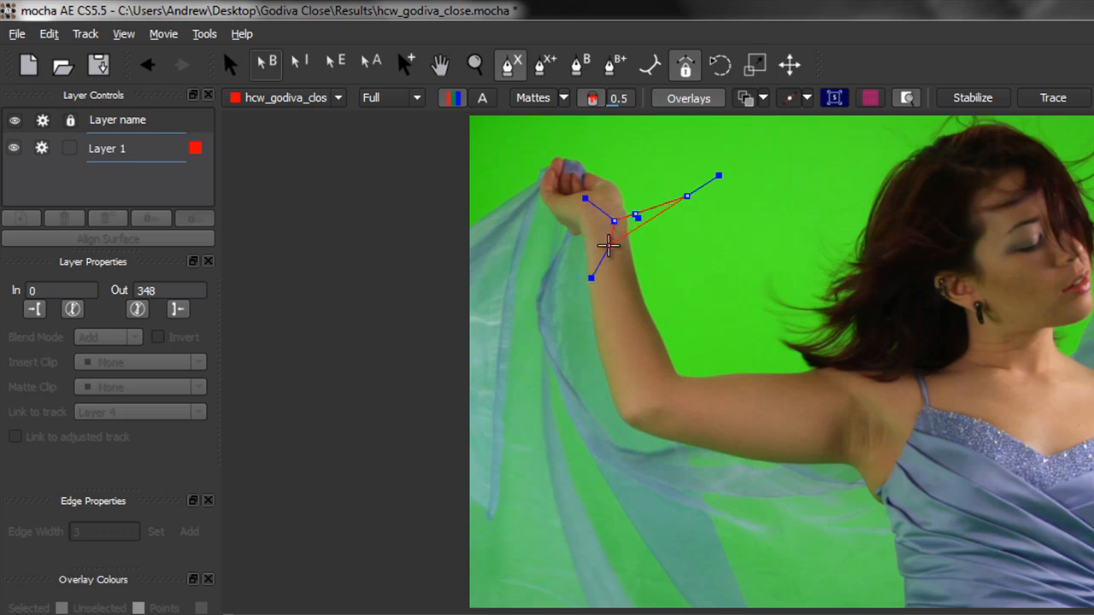
left_click(617, 292)
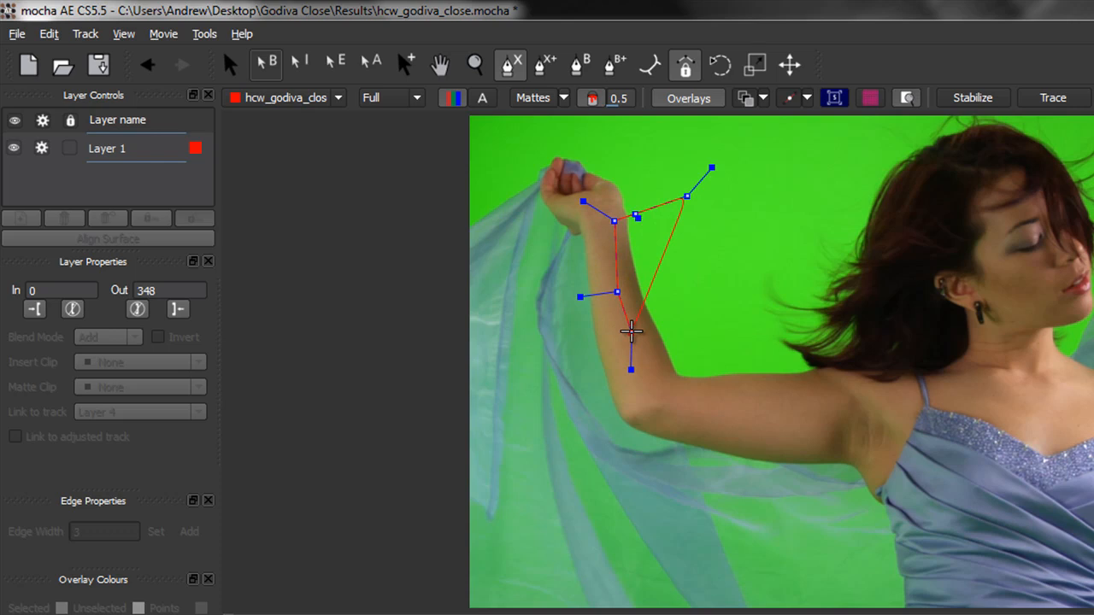
left_click(627, 334)
Continue around the elbow and inner arm, then close the shape into Layer 1.
left_click(640, 372)
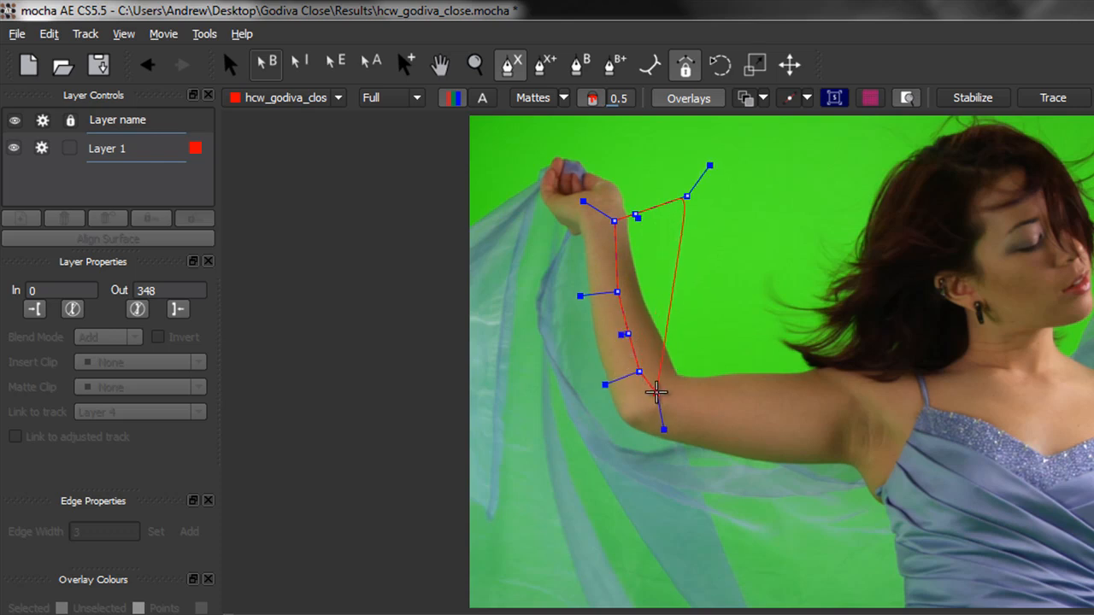
left_click(663, 398)
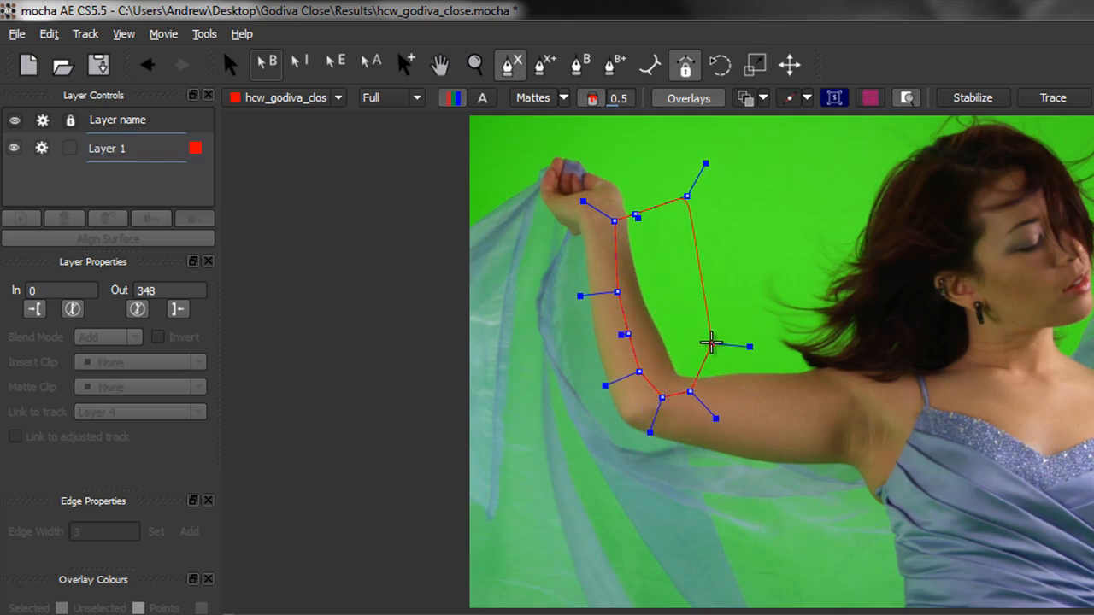
left_click(712, 344)
left_click(718, 233)
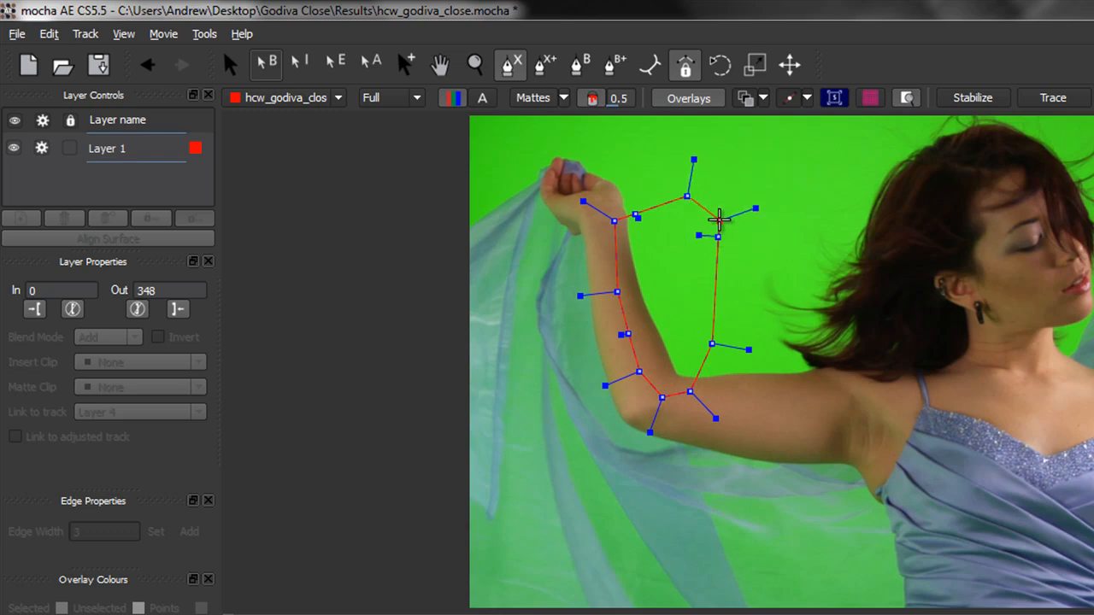
left_click(698, 200)
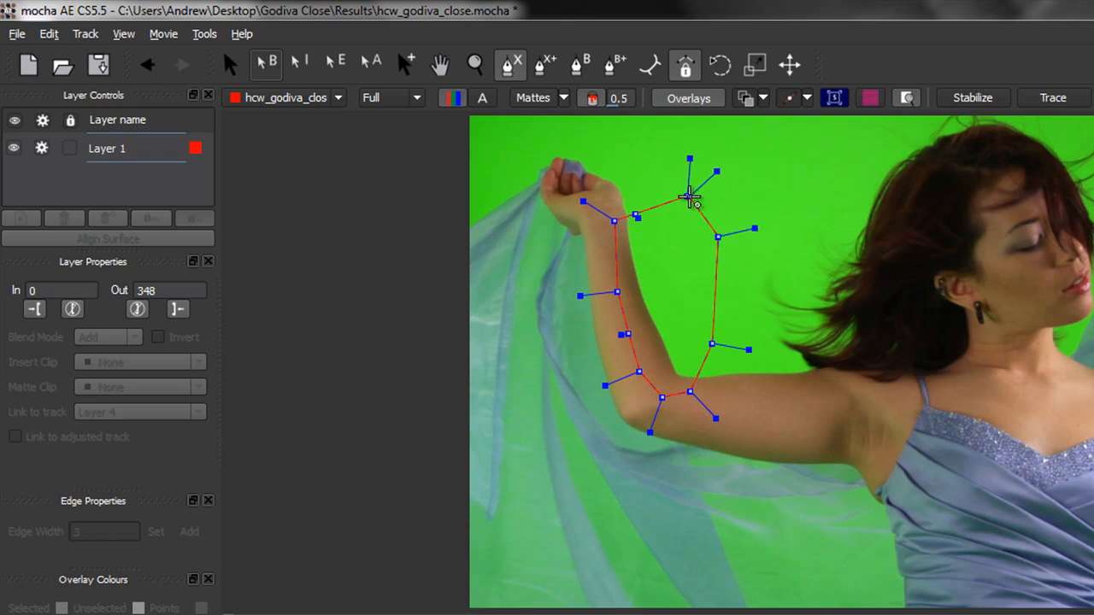
left_click(698, 199)
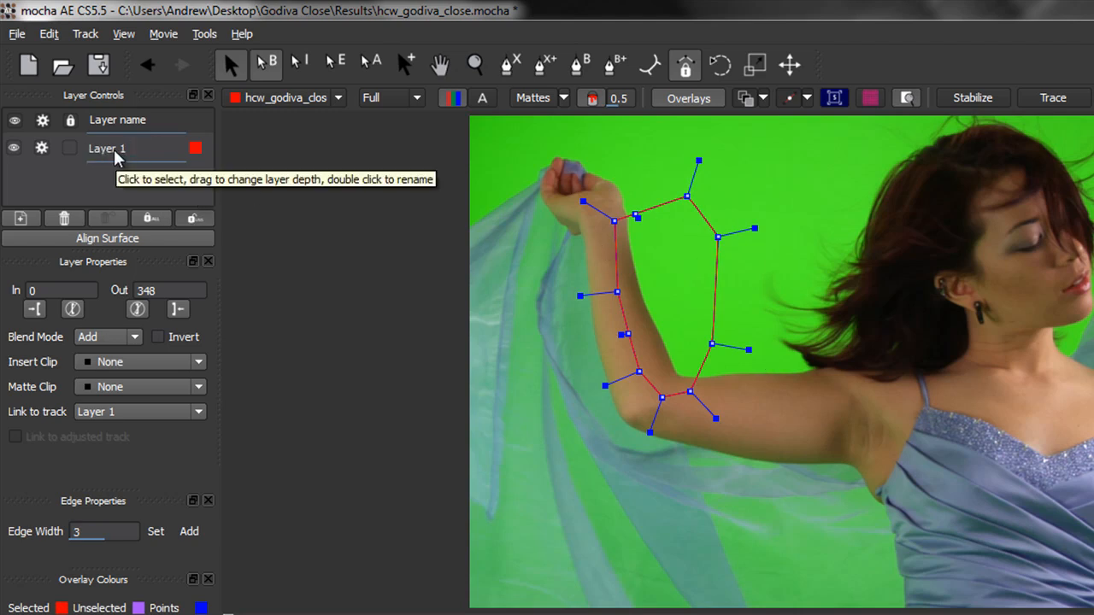
Rename Layer 1 to 'Arm Mask' and turn off tracking for it.
double_click(117, 154)
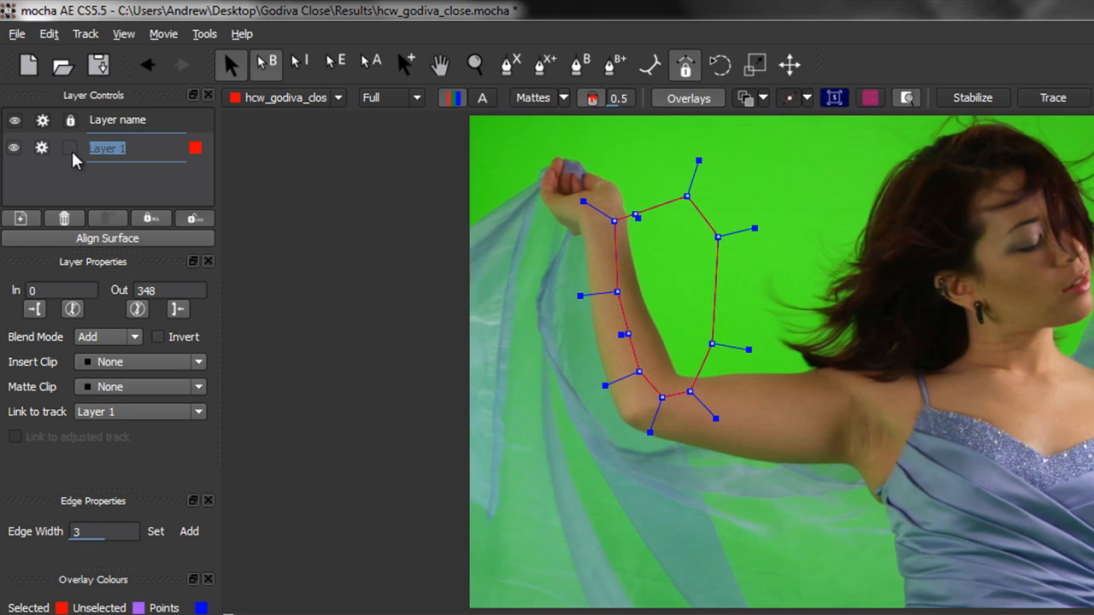
type("Arm ")
type("Mask")
key("Return")
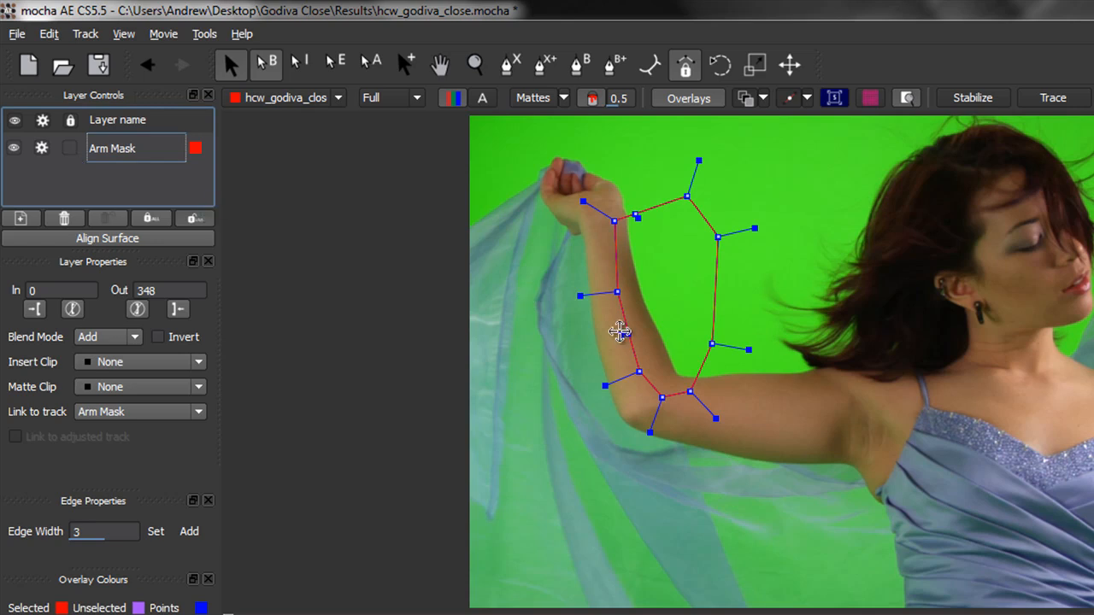
left_click(41, 150)
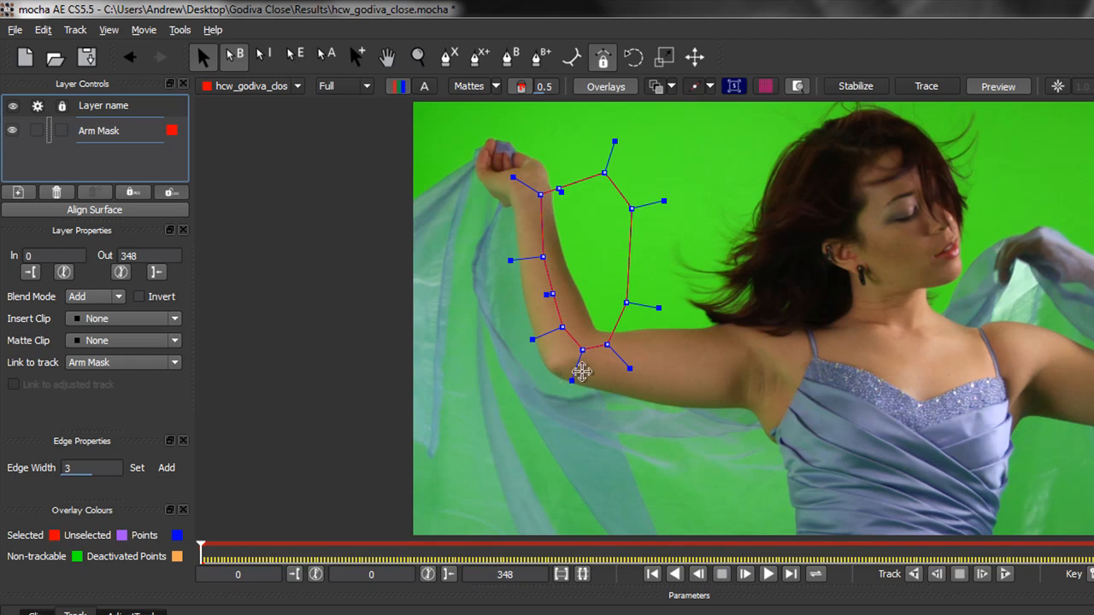
Zoom and pan the viewer to a close-up of the forearm and its mask outline.
key("z")
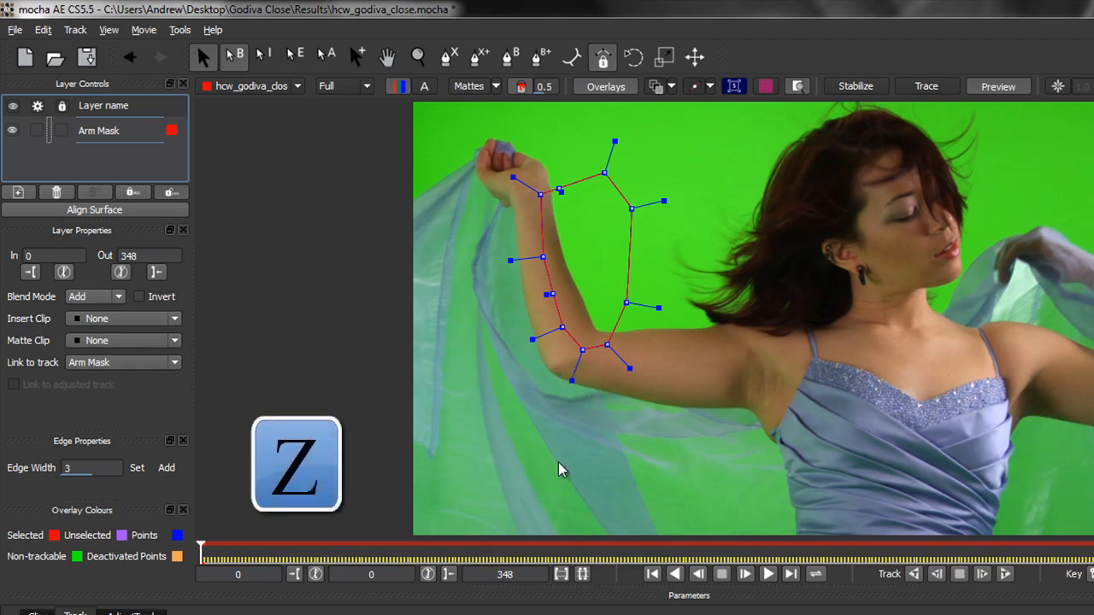
mouse_move(561, 462)
left_mouse_down()
mouse_move(583, 384)
mouse_move(557, 195)
left_mouse_up()
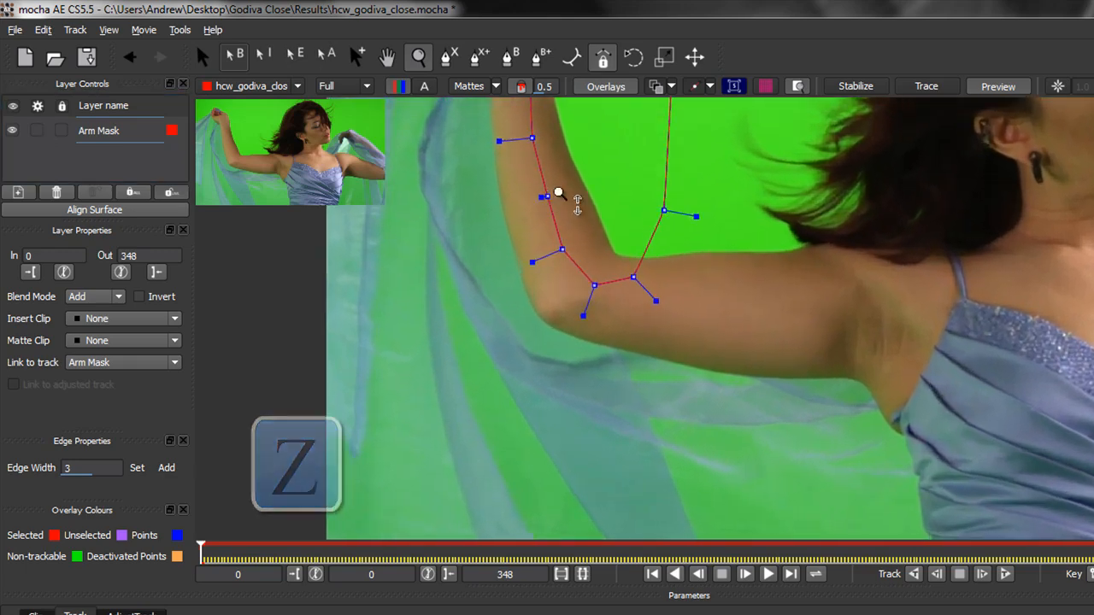
key("x")
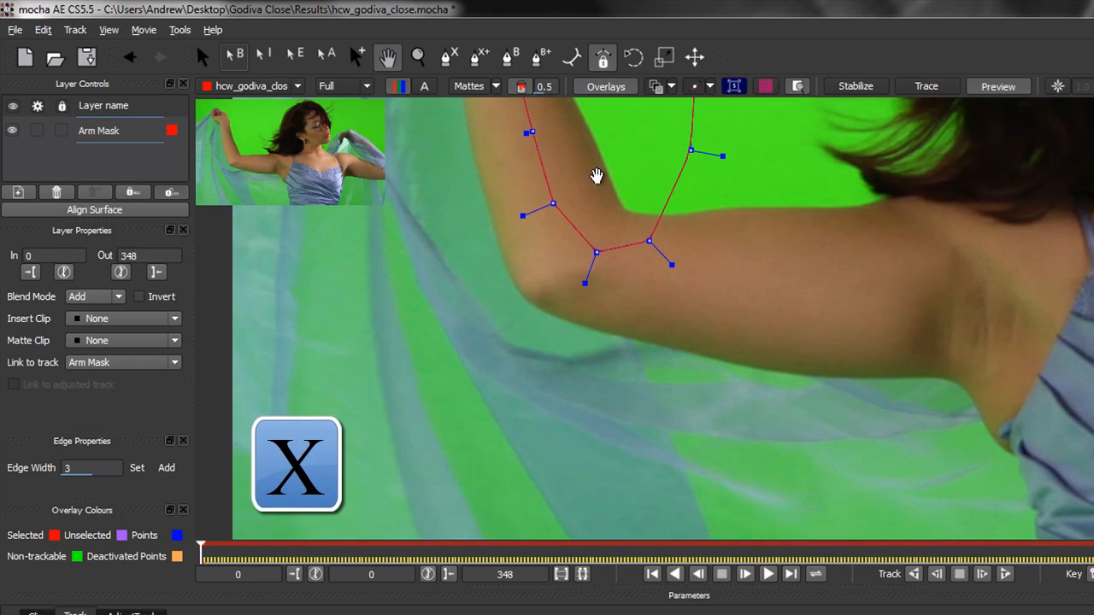
left_click_drag(593, 176, 630, 398)
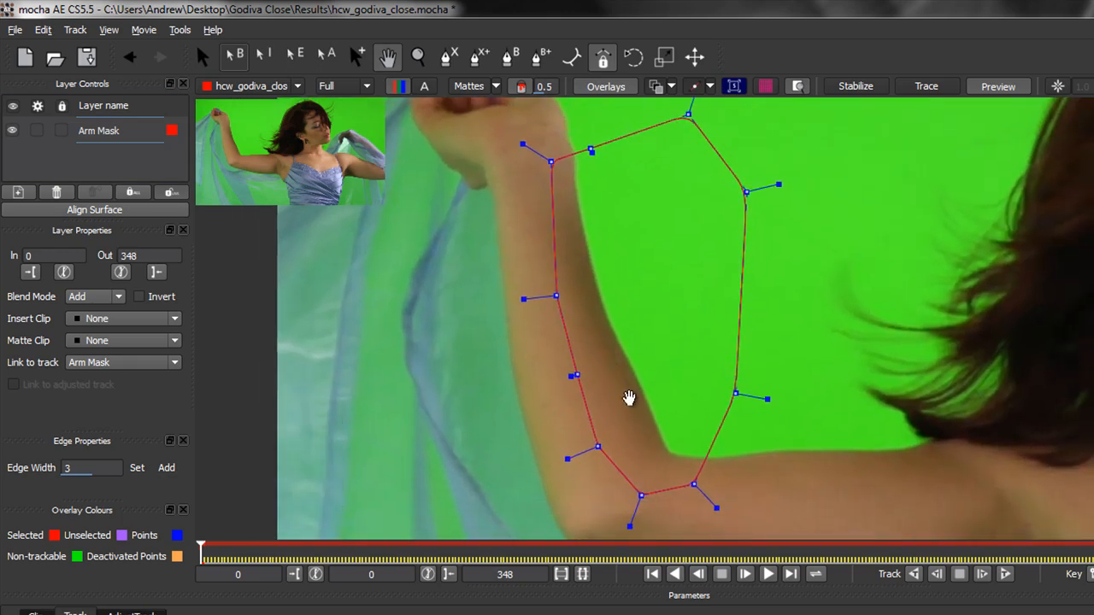
key("space")
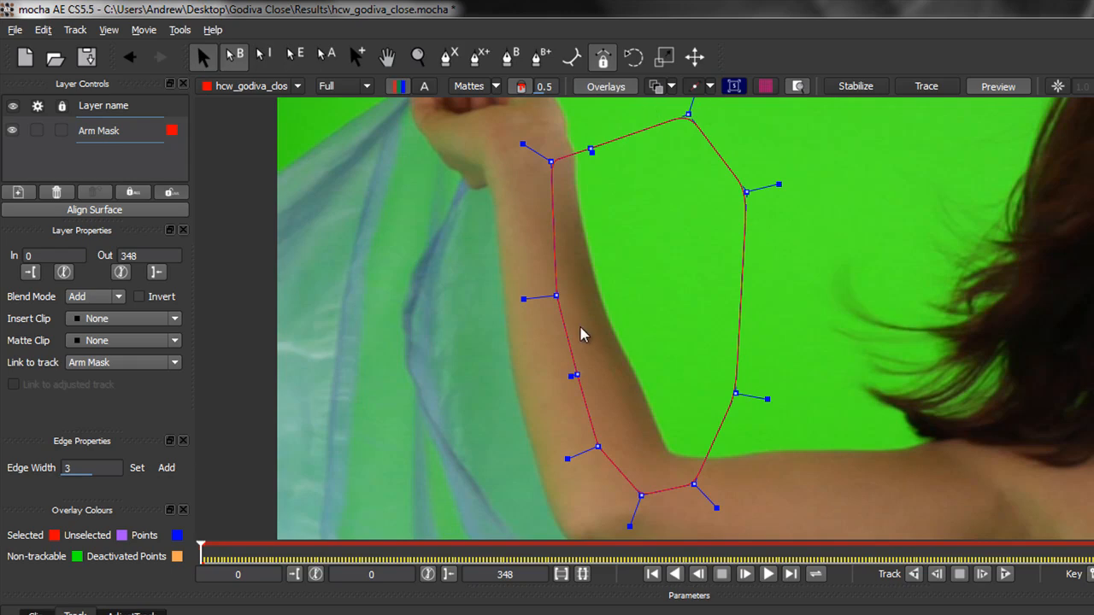
key("x")
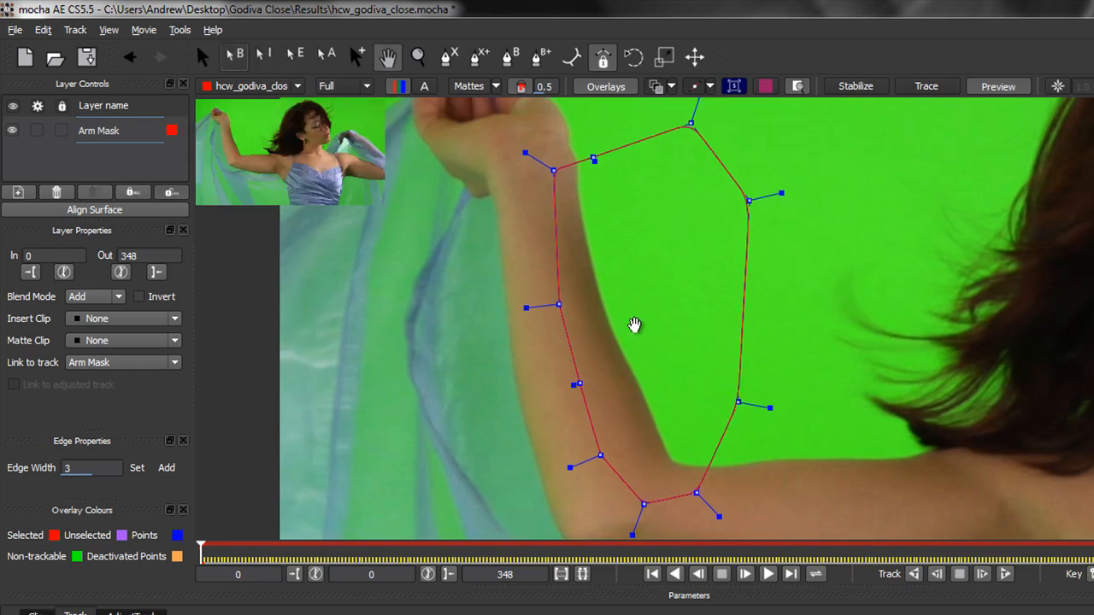
key("x")
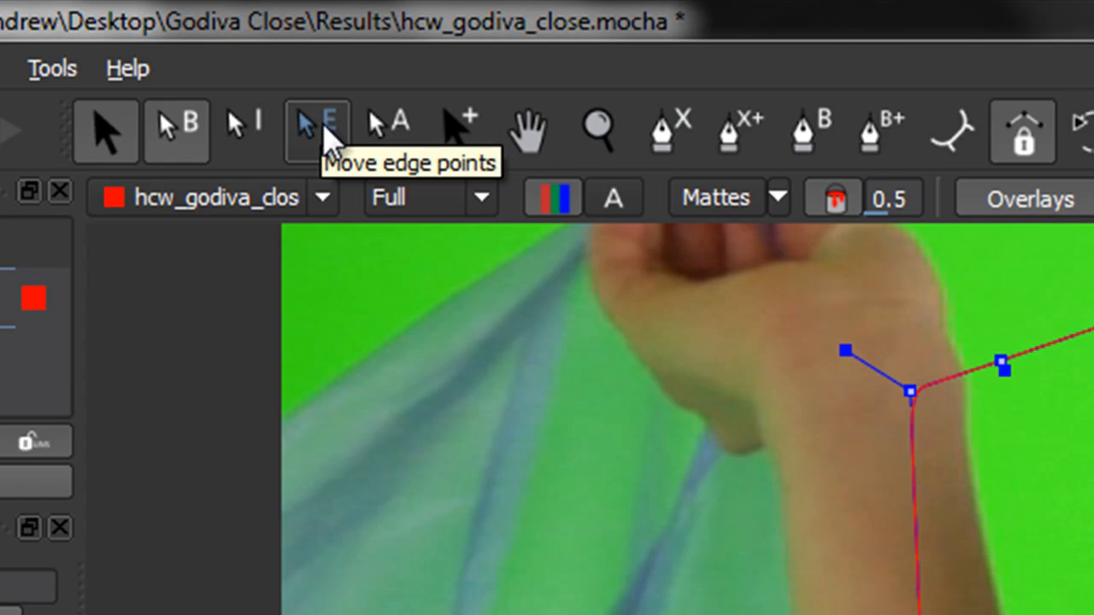
With the Move Edge Points tool, pull the feather edge outward along the forearm and elbow.
left_click(327, 137)
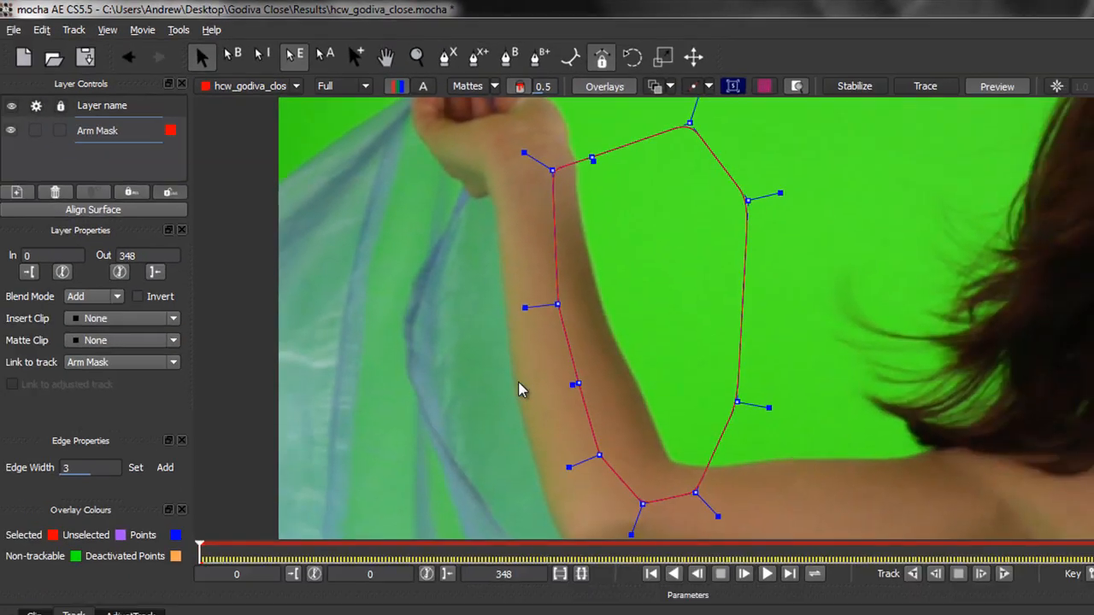
left_click_drag(556, 305, 531, 305)
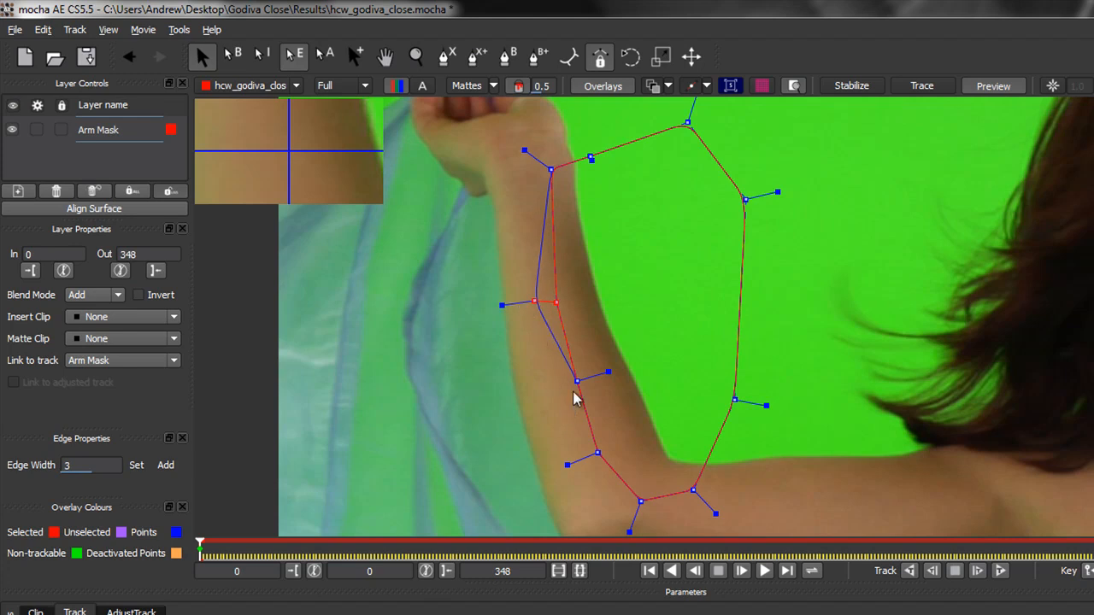
left_click_drag(577, 381, 557, 387)
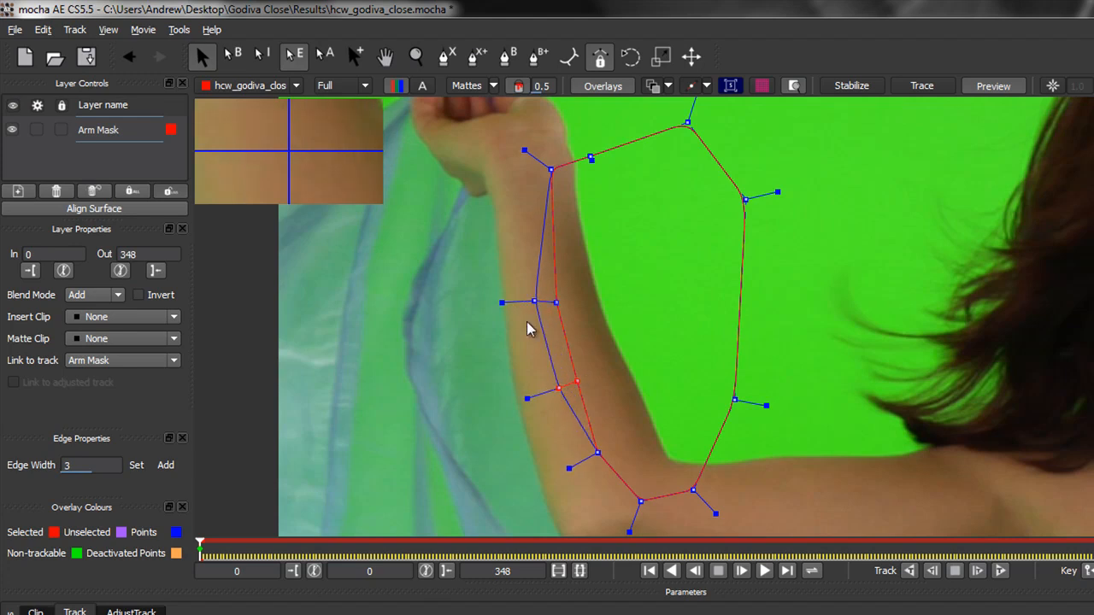
left_click_drag(533, 301, 542, 301)
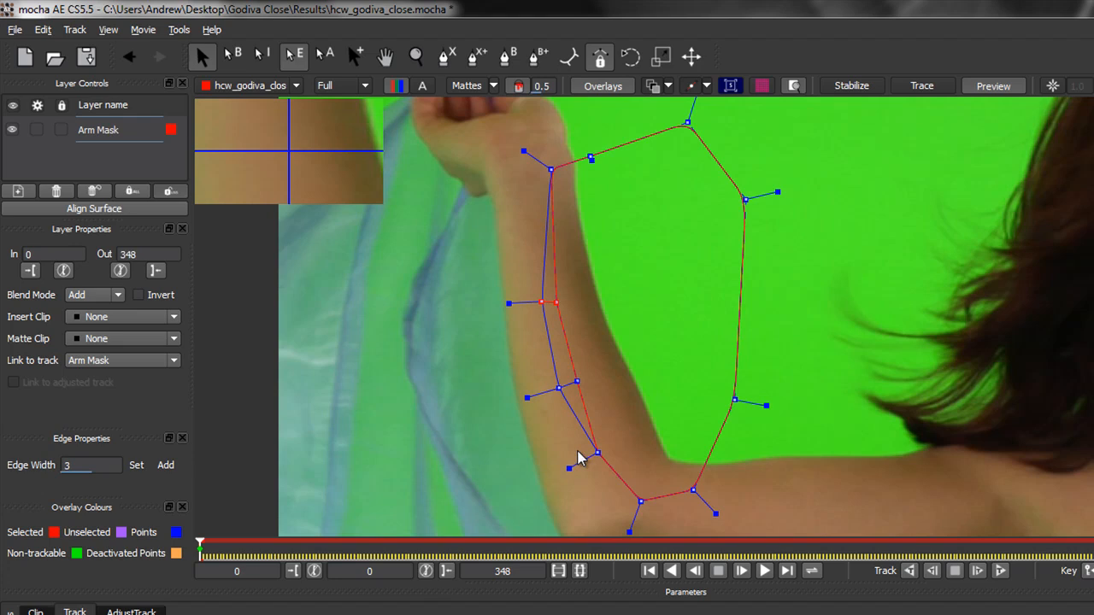
left_click_drag(596, 453, 591, 462)
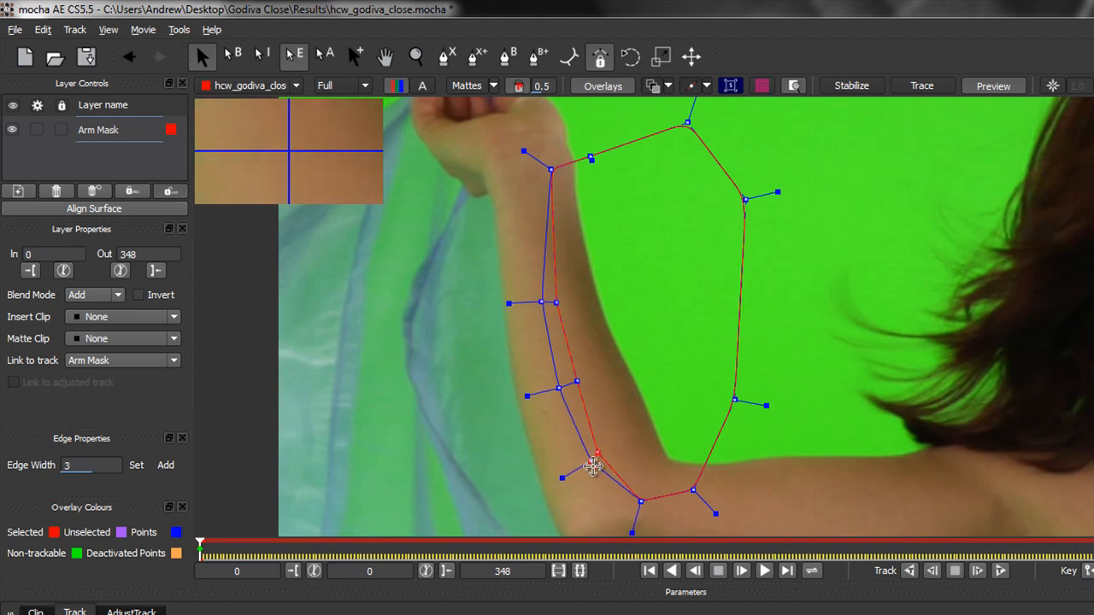
mouse_move(640, 500)
left_mouse_down()
mouse_move(639, 513)
mouse_move(694, 497)
left_mouse_up()
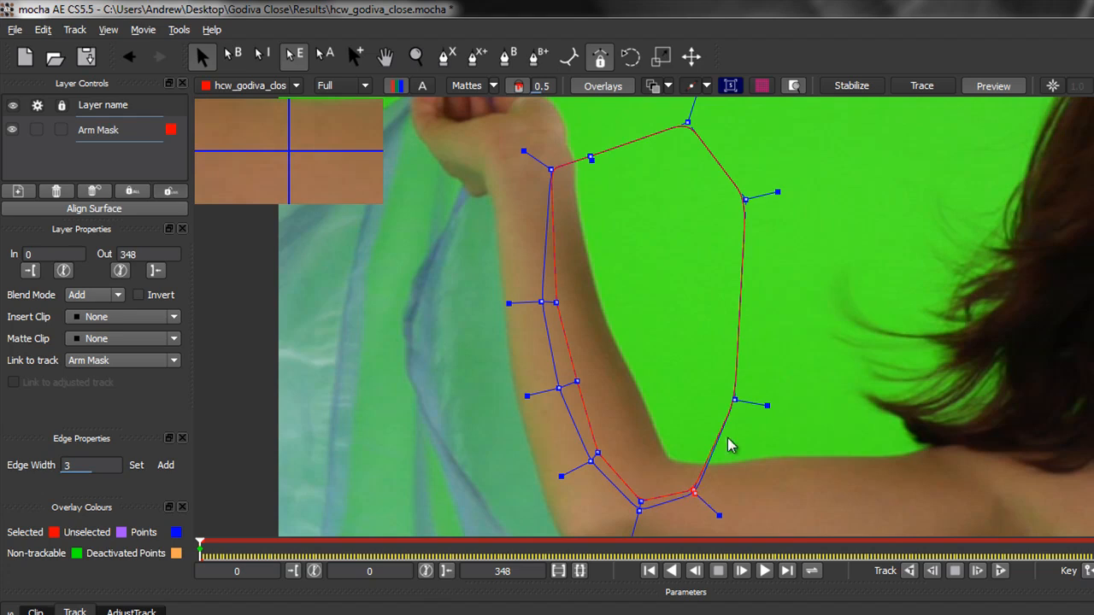
left_click_drag(732, 402, 735, 403)
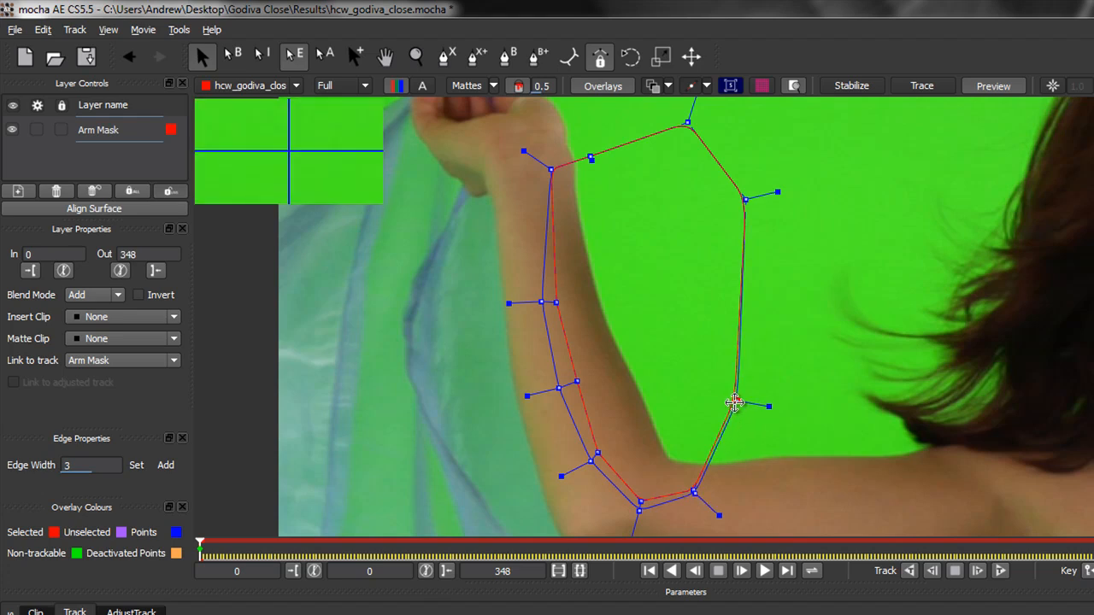
Bulge the feather edge above the upper arm past the frame top and select the wrist-area points.
left_click(734, 402)
left_click_drag(746, 200, 806, 169)
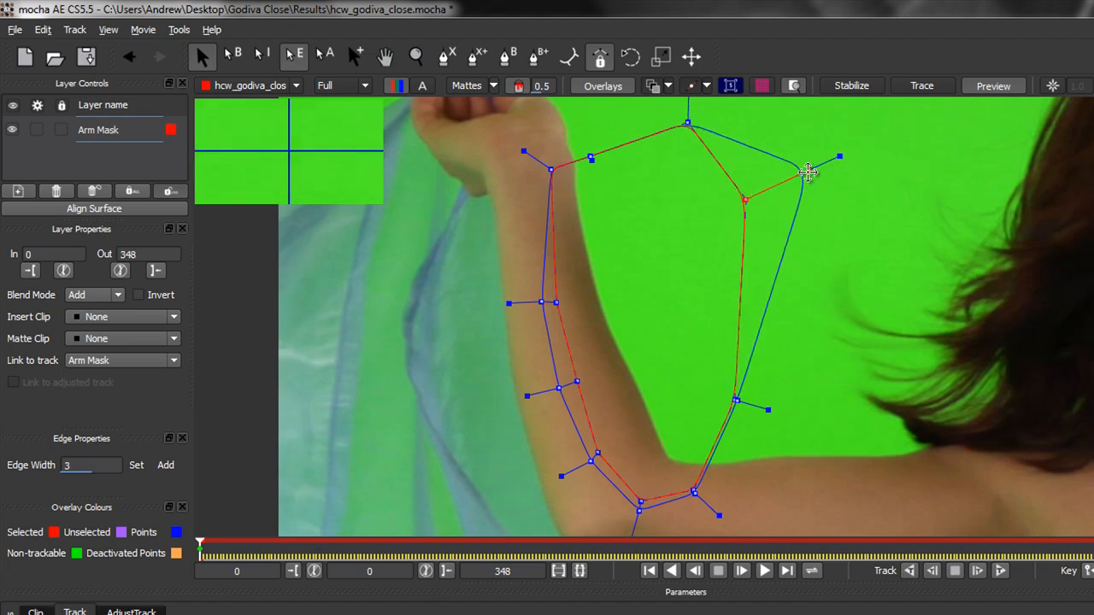
left_click_drag(689, 120, 661, 67)
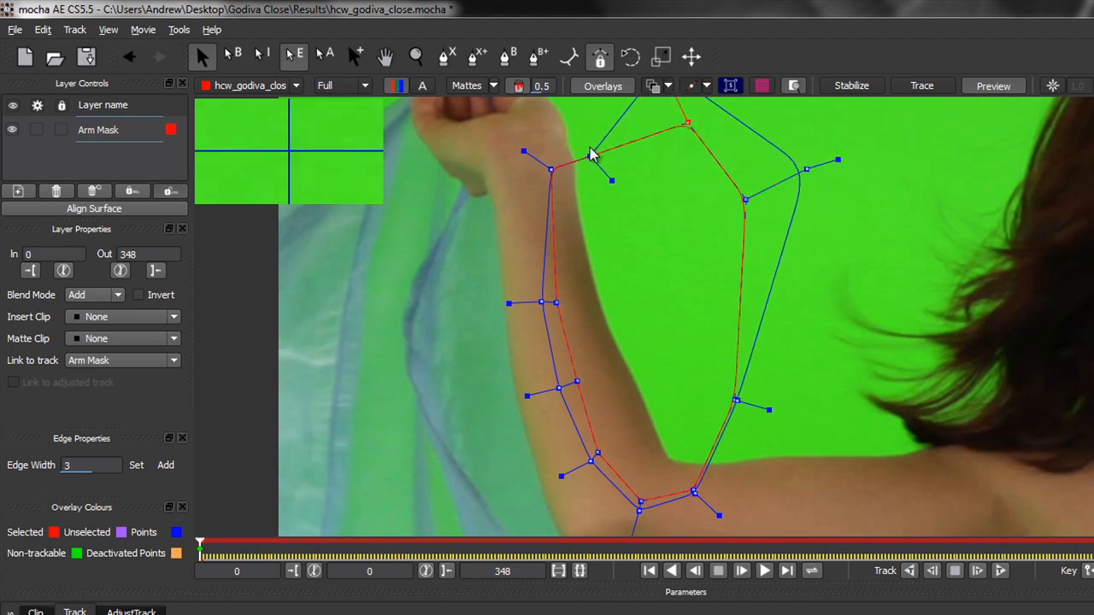
left_click_drag(587, 156, 587, 153)
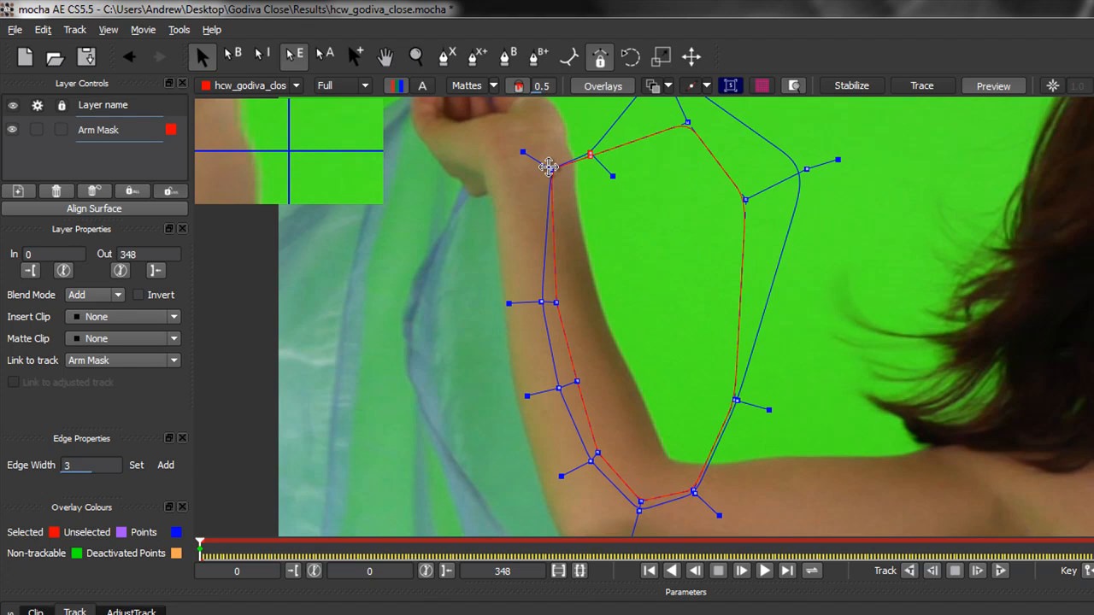
left_click(550, 168)
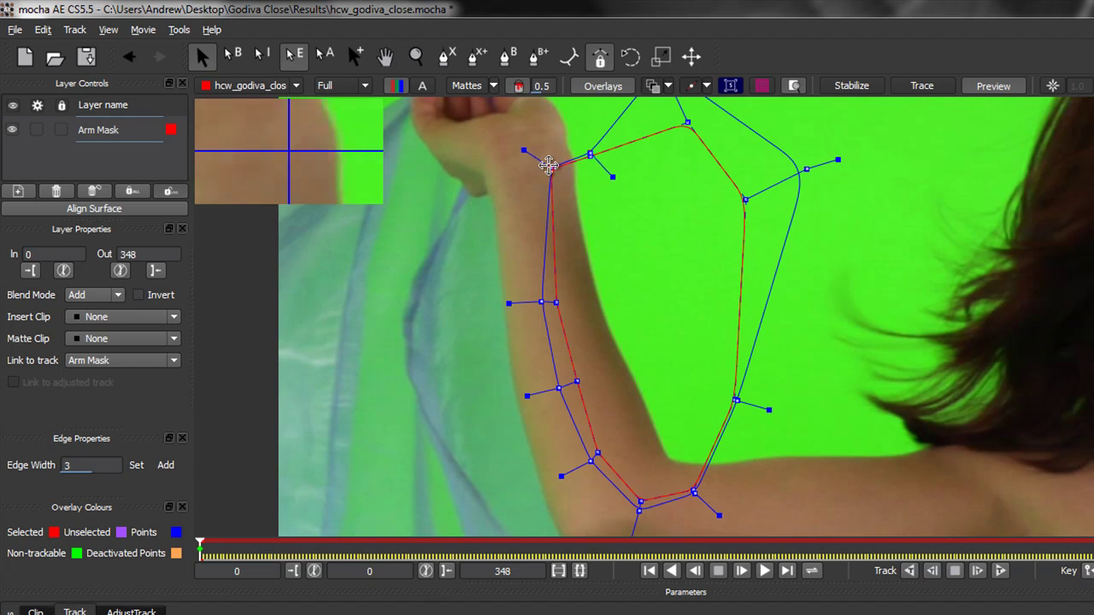
left_click(540, 302)
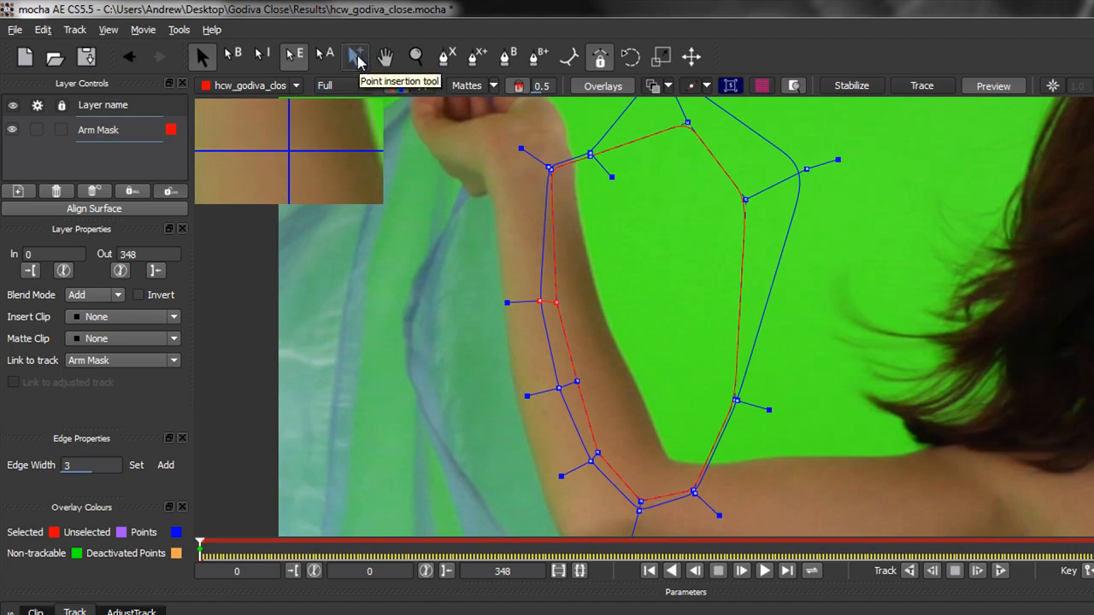
Insert a forearm contour point and drag lower-arm and elbow feather points outward for softer falloff.
left_click(357, 58)
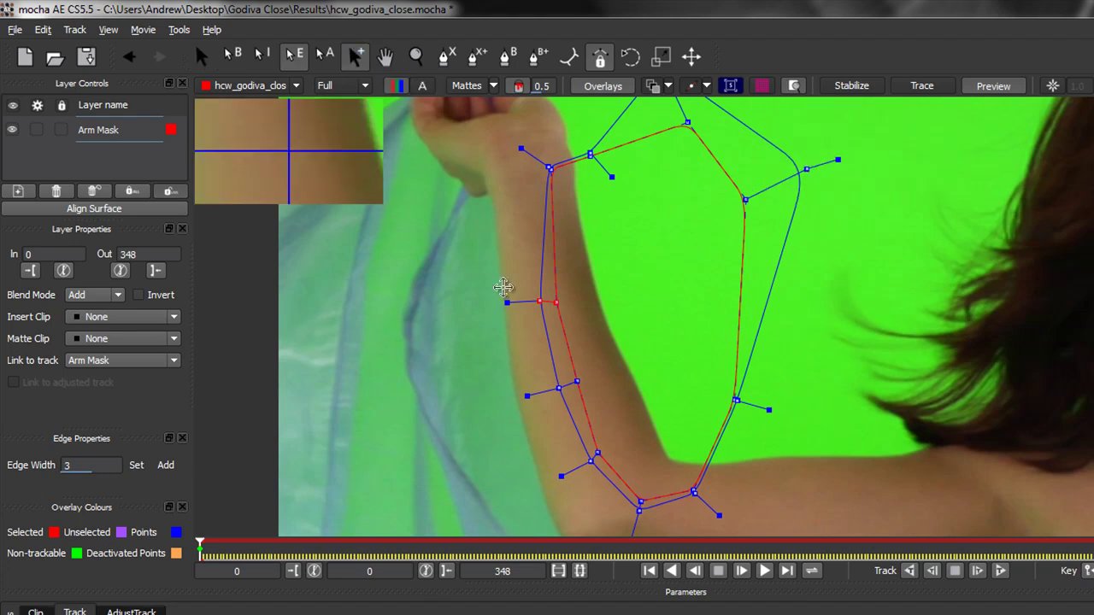
left_click(553, 235)
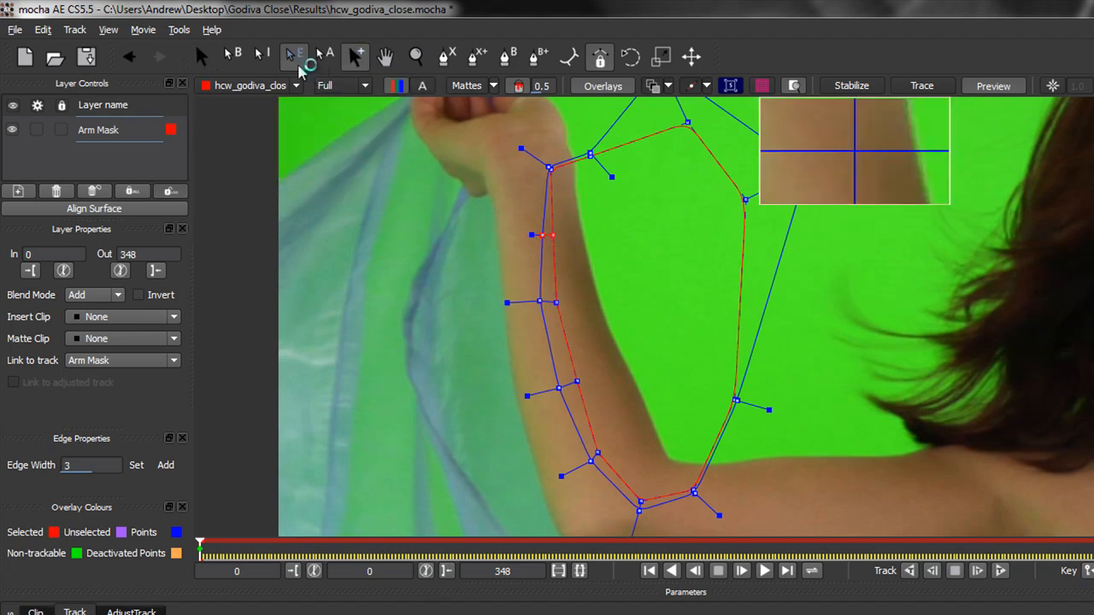
left_click(203, 58)
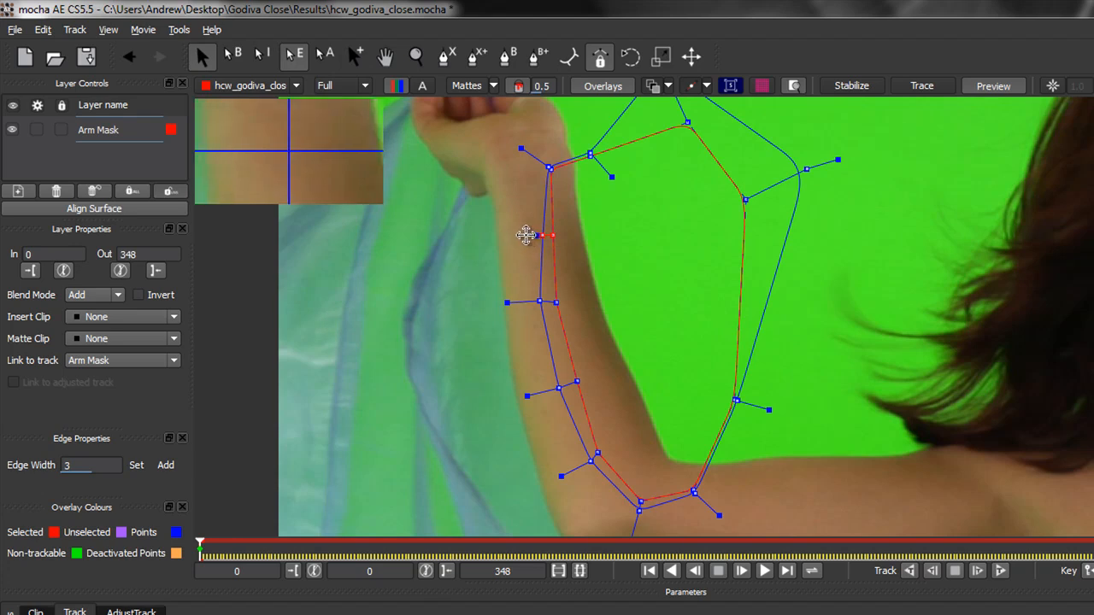
left_click_drag(531, 236, 535, 213)
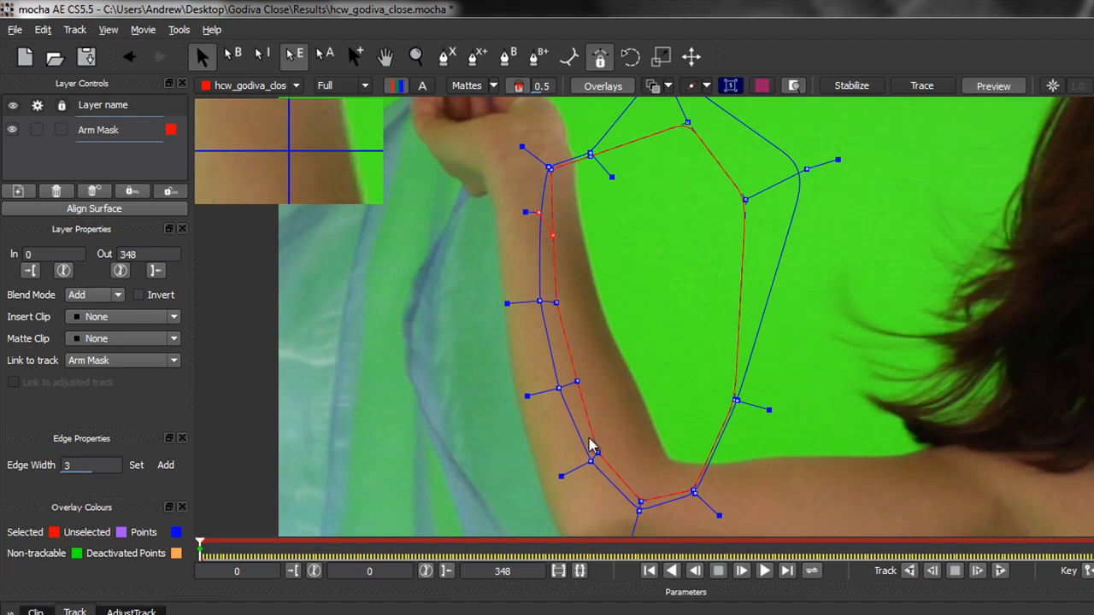
left_click_drag(566, 397, 560, 389)
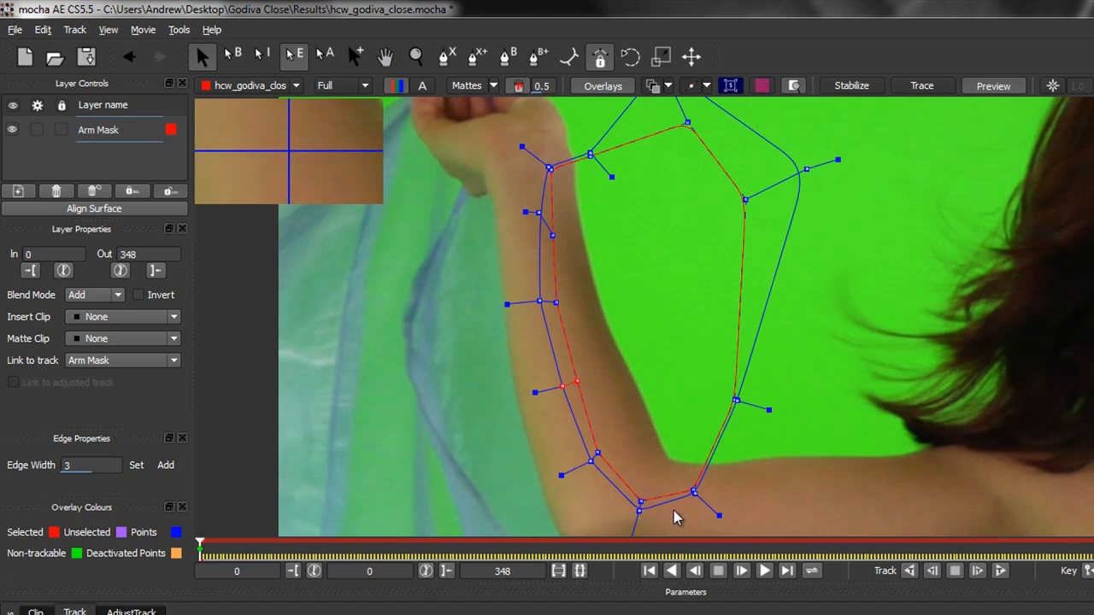
left_click_drag(694, 494, 691, 501)
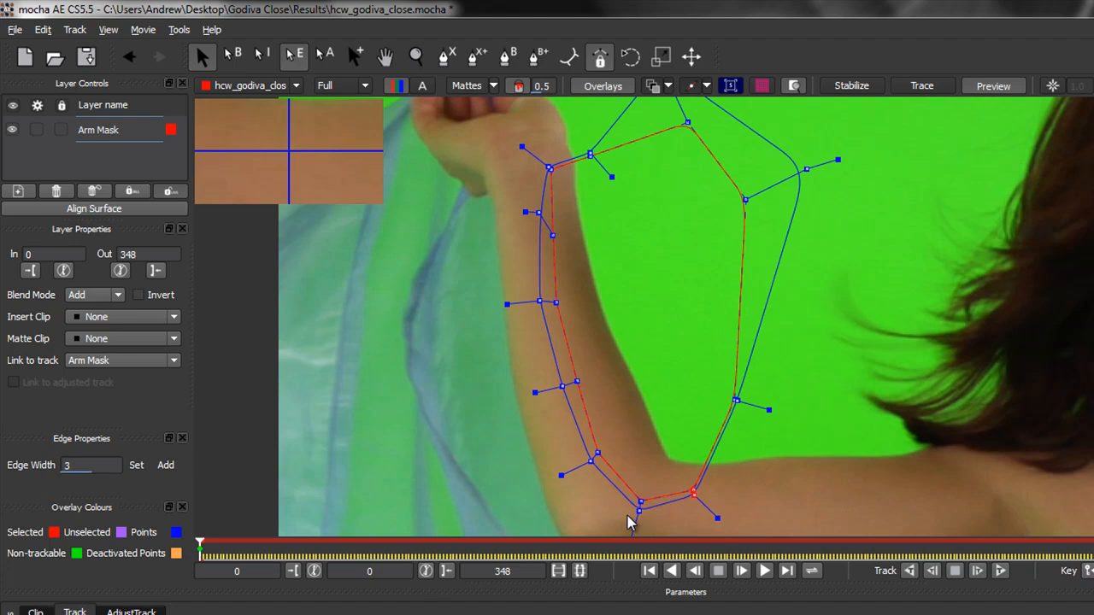
Zoom out, go to frame 15, select all mask points and move the mask onto the arm.
key("z")
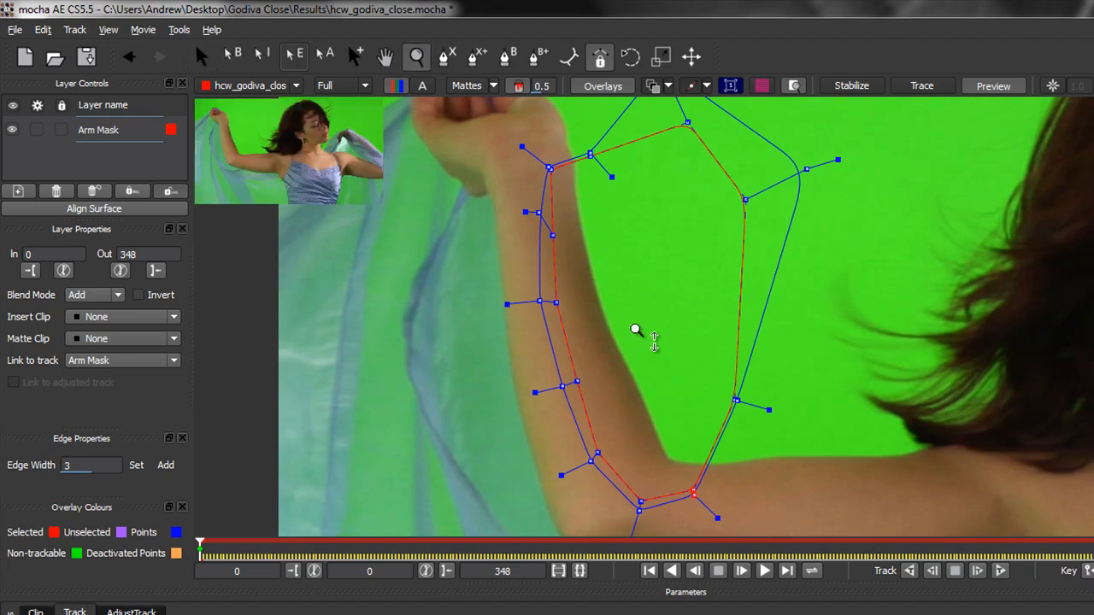
left_click_drag(635, 330, 634, 427)
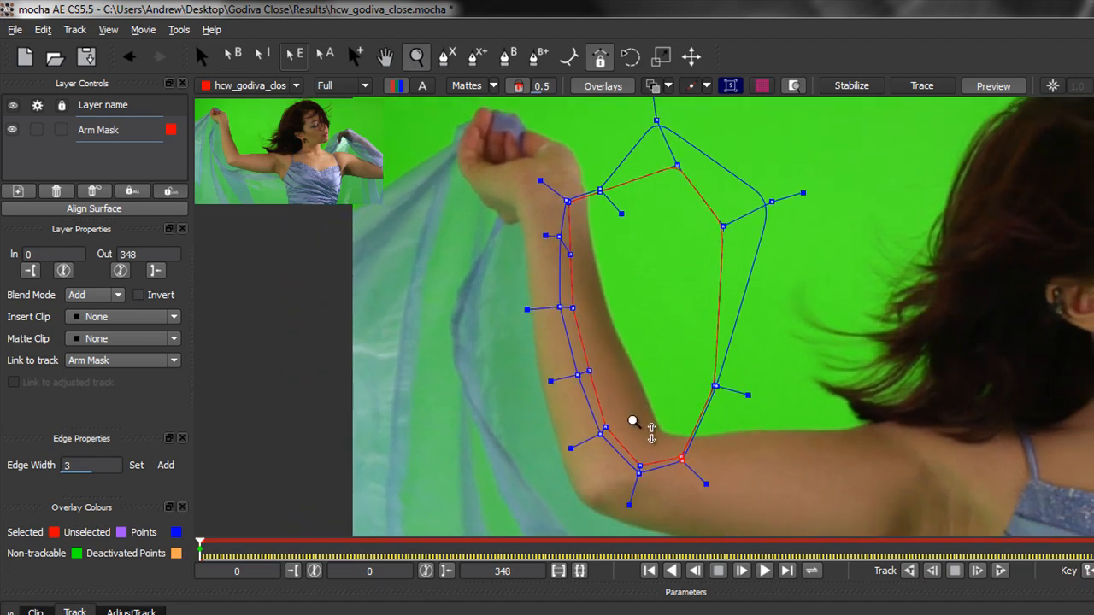
key("s")
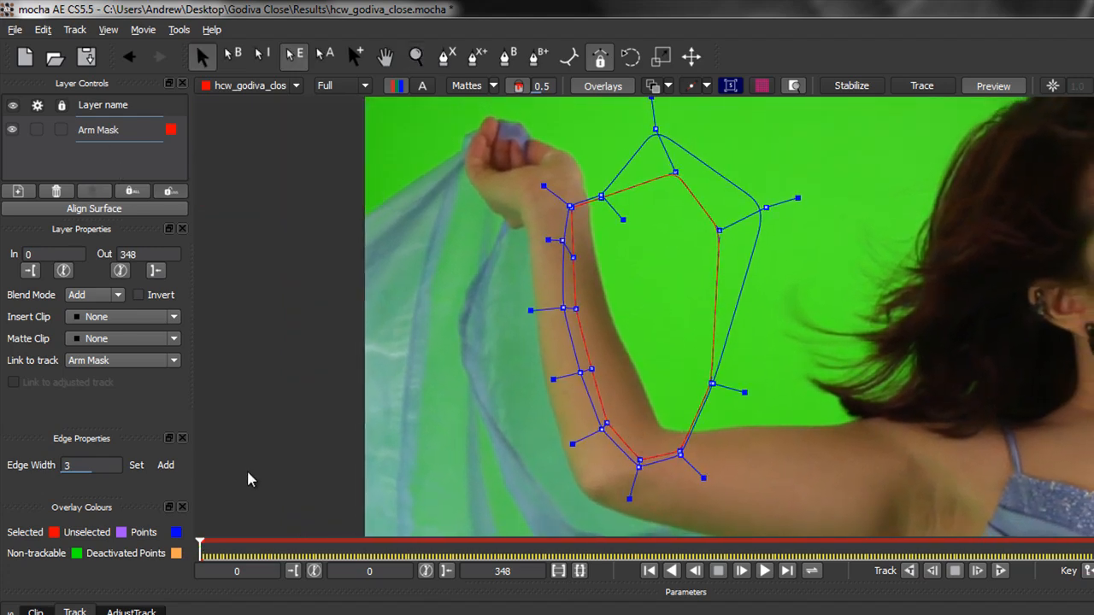
left_click_drag(199, 545, 252, 545)
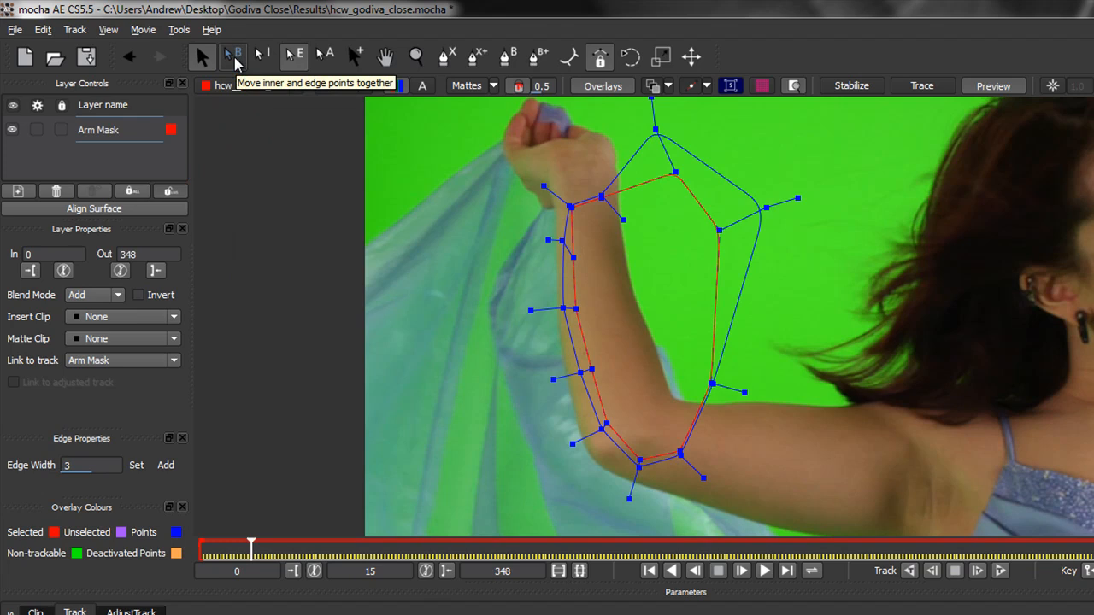
left_click(233, 64)
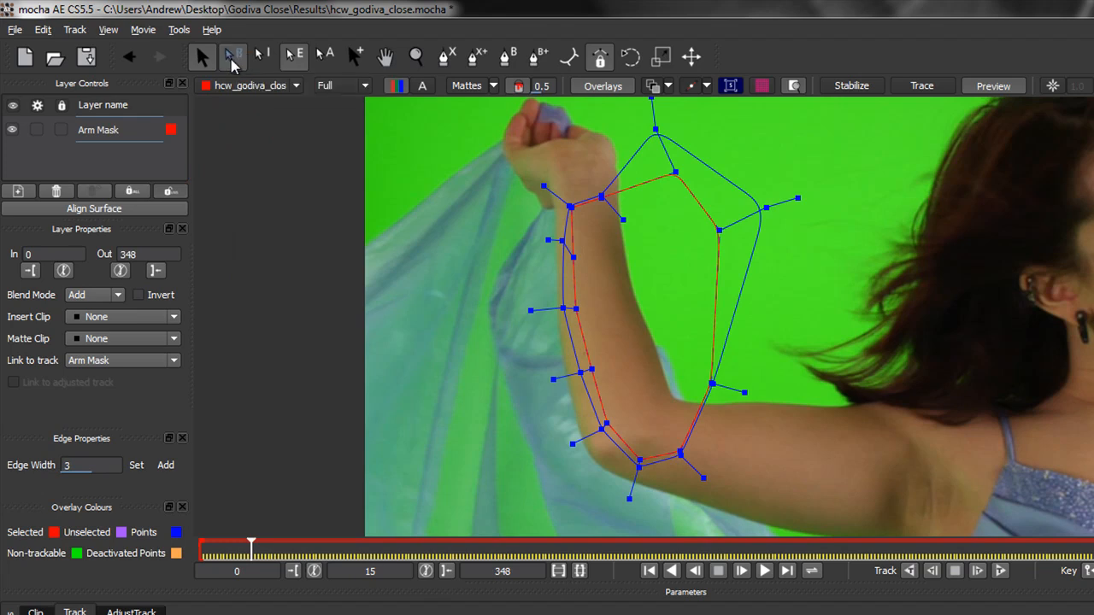
left_click_drag(484, 143, 820, 528)
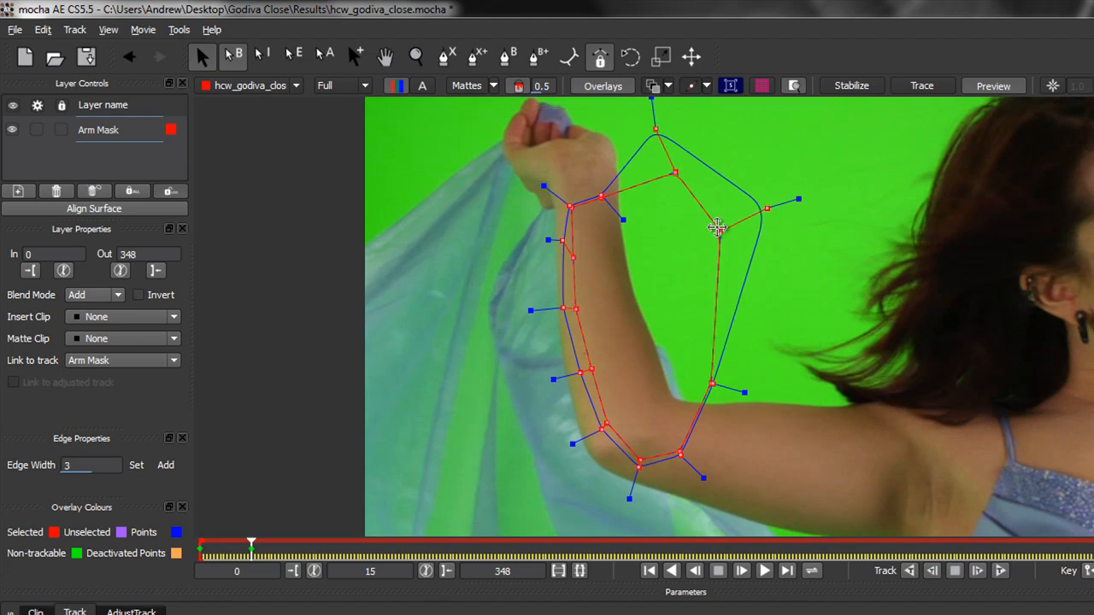
left_click_drag(718, 228, 741, 216)
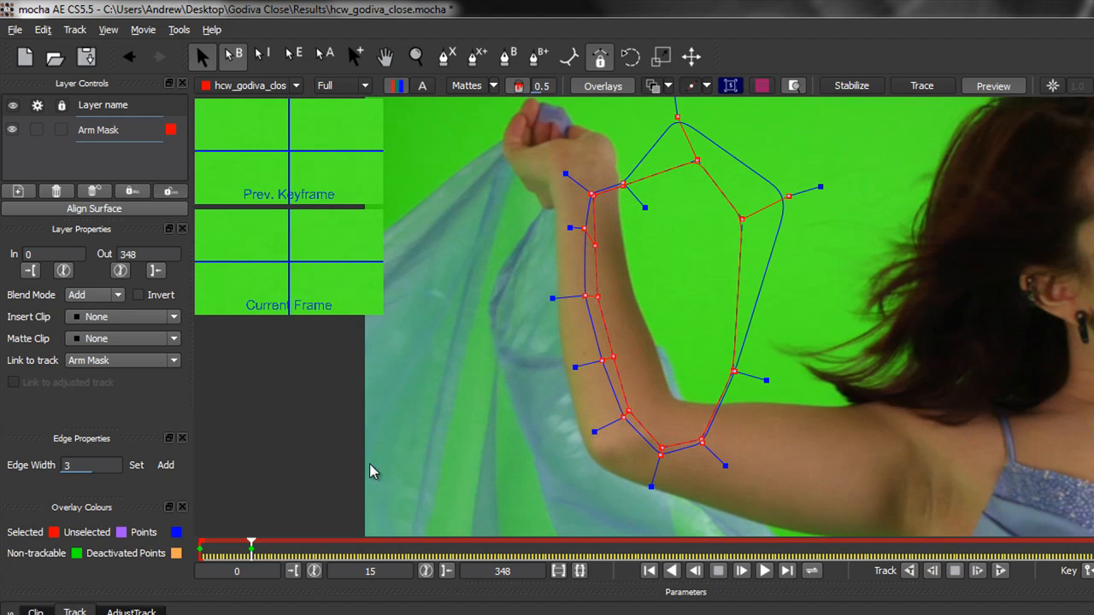
At frame 31 shift the whole mask back onto the arm and nudge individual feather points.
left_click_drag(253, 548, 306, 552)
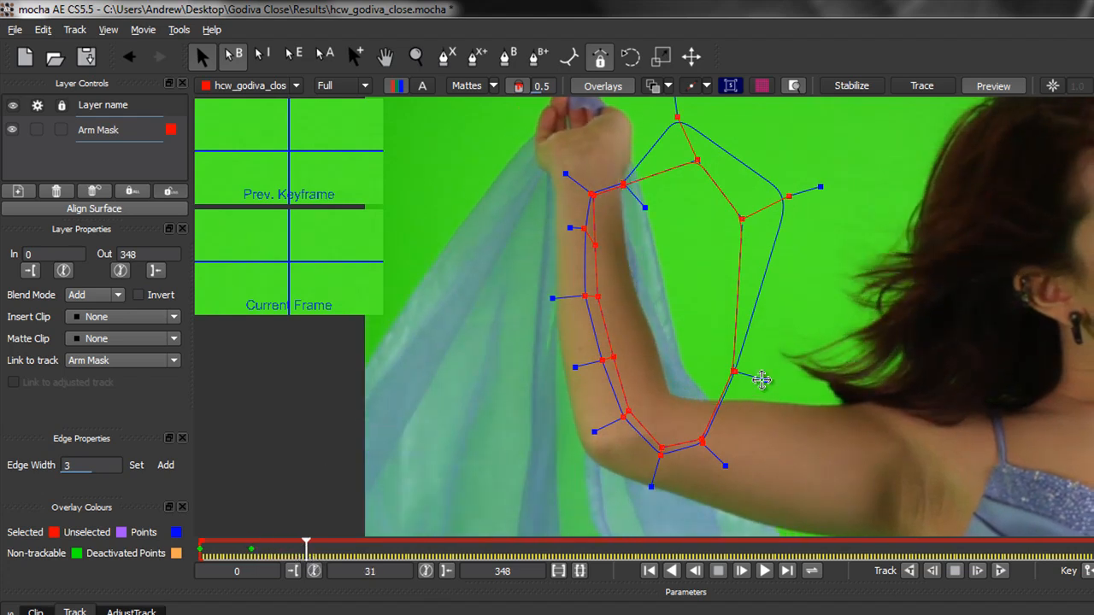
left_click_drag(736, 372, 746, 370)
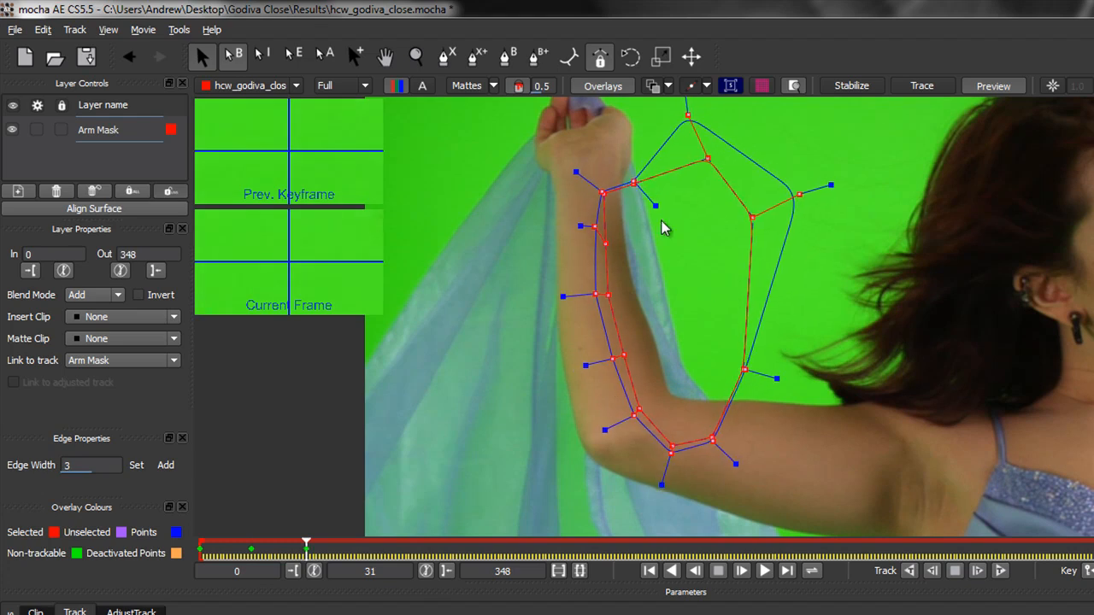
left_click(508, 177)
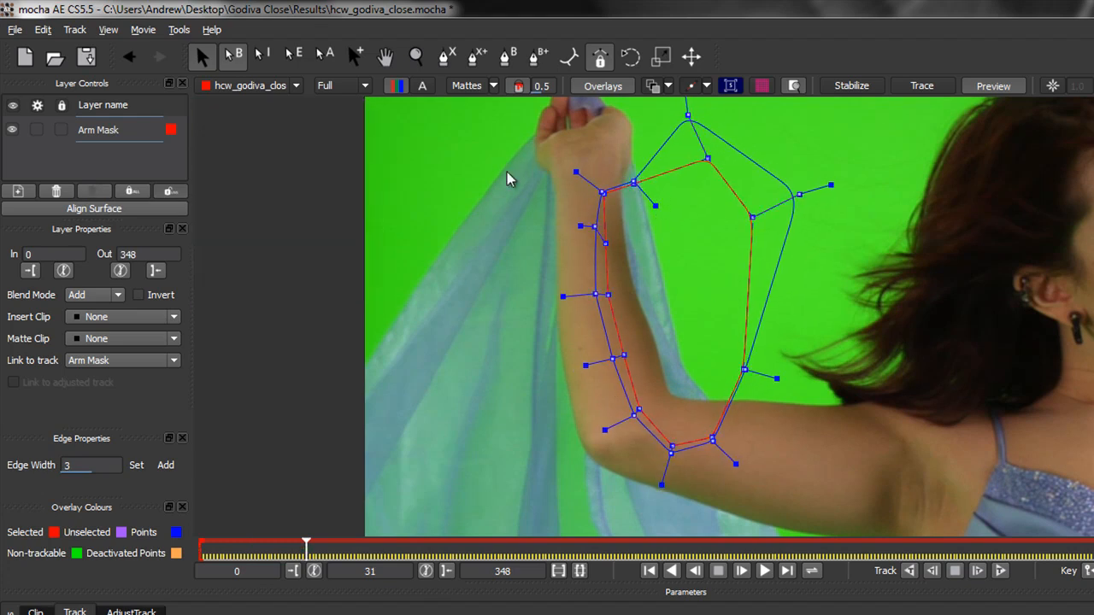
left_click_drag(633, 181, 647, 181)
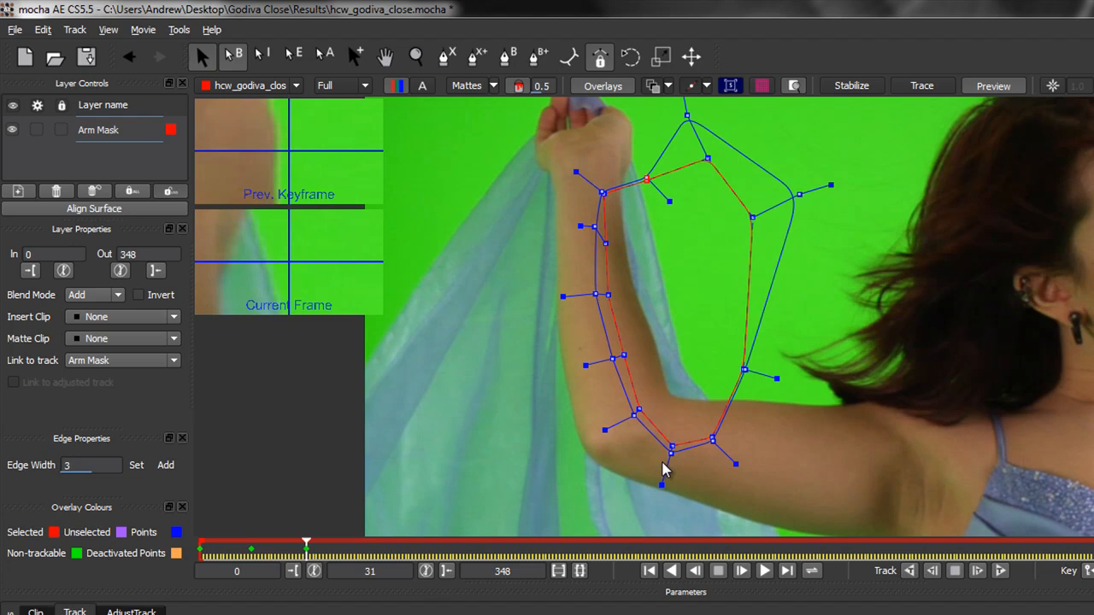
mouse_move(642, 459)
left_mouse_down()
mouse_move(684, 464)
mouse_move(675, 457)
mouse_move(667, 489)
left_mouse_up()
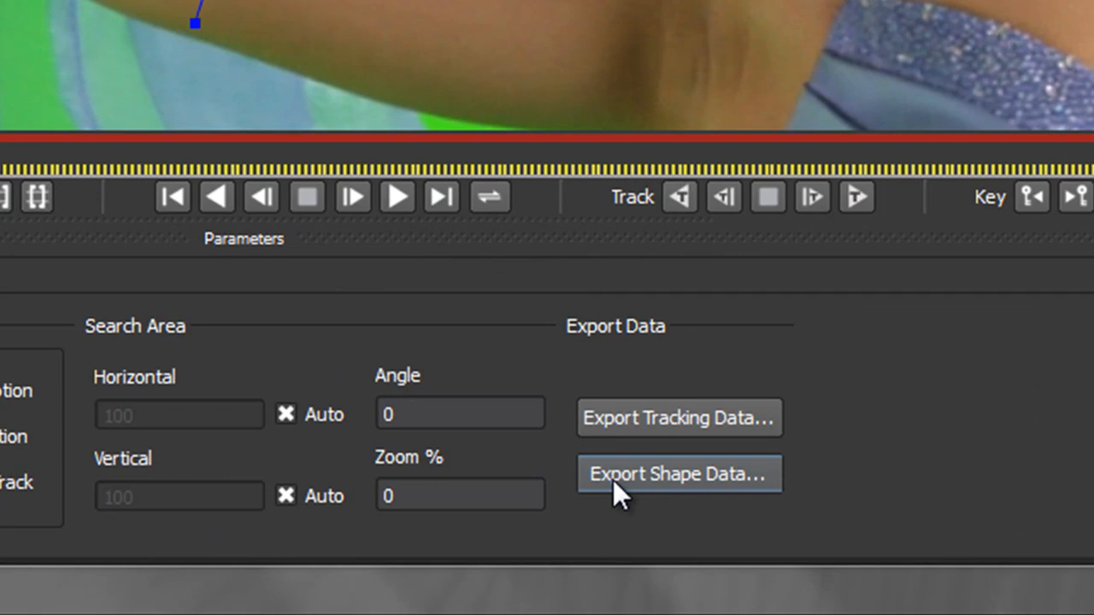
Export the Arm Mask shape as mocha shape data for AE to the clipboard.
left_click(679, 489)
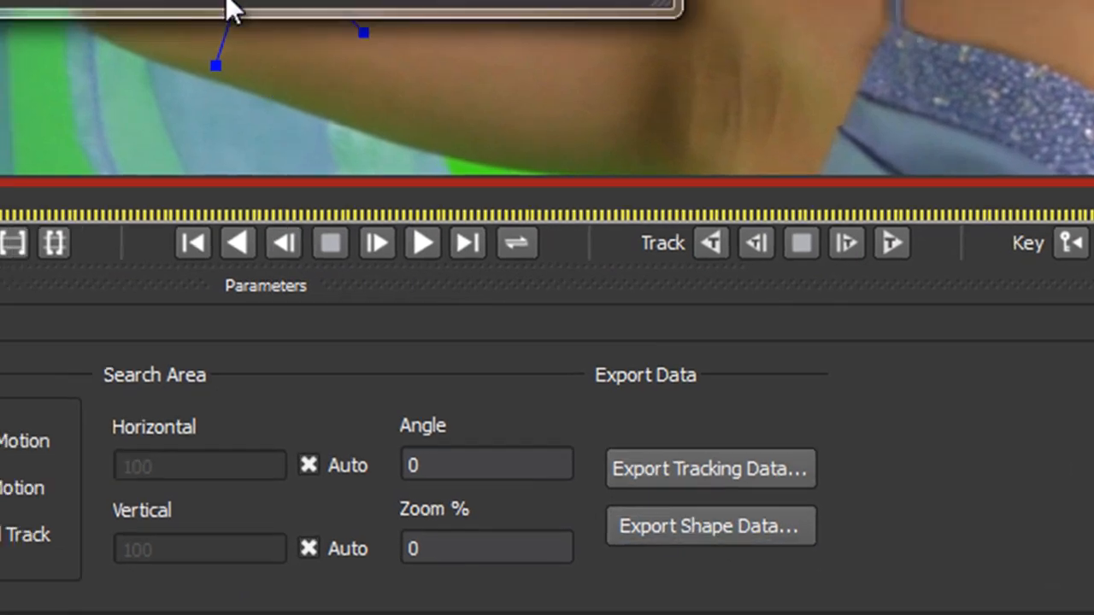
left_click(982, 219)
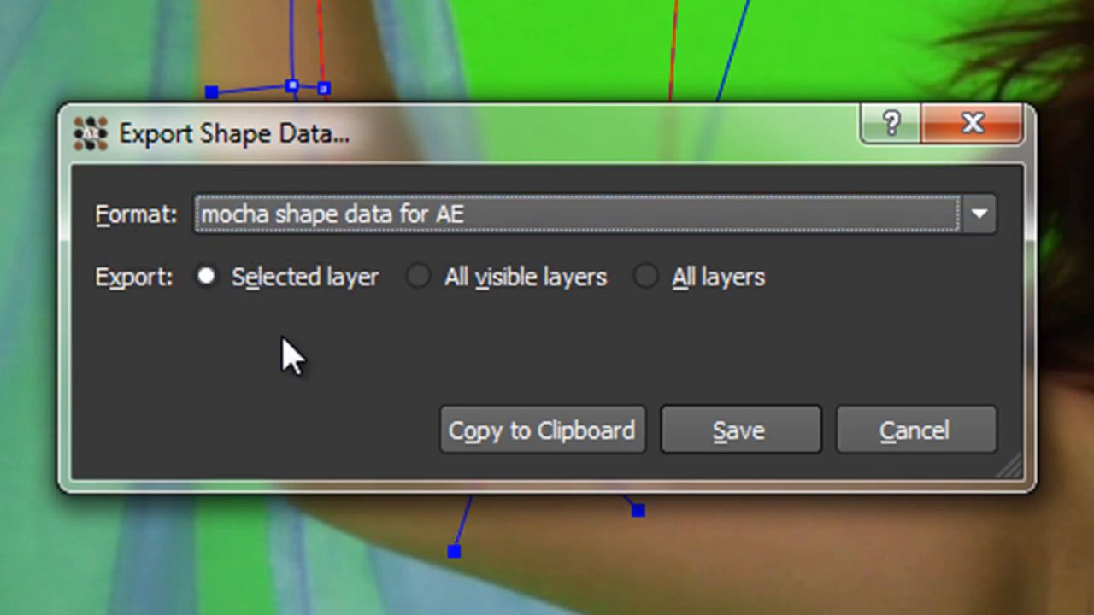
left_click(537, 441)
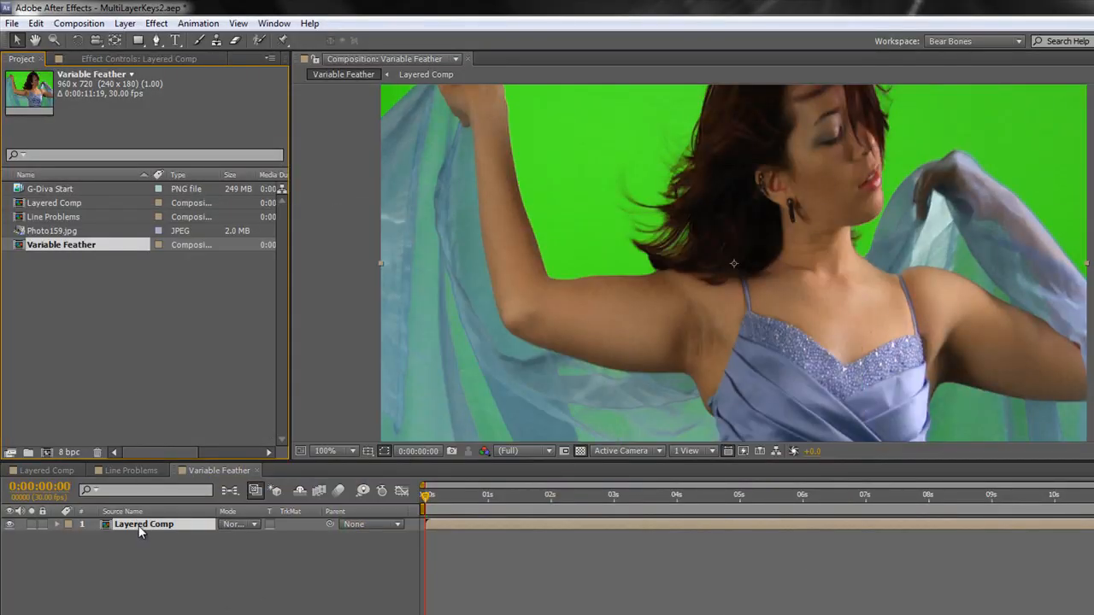
Paste the copied mocha arm mask onto the Layered Comp layer.
left_click(141, 530)
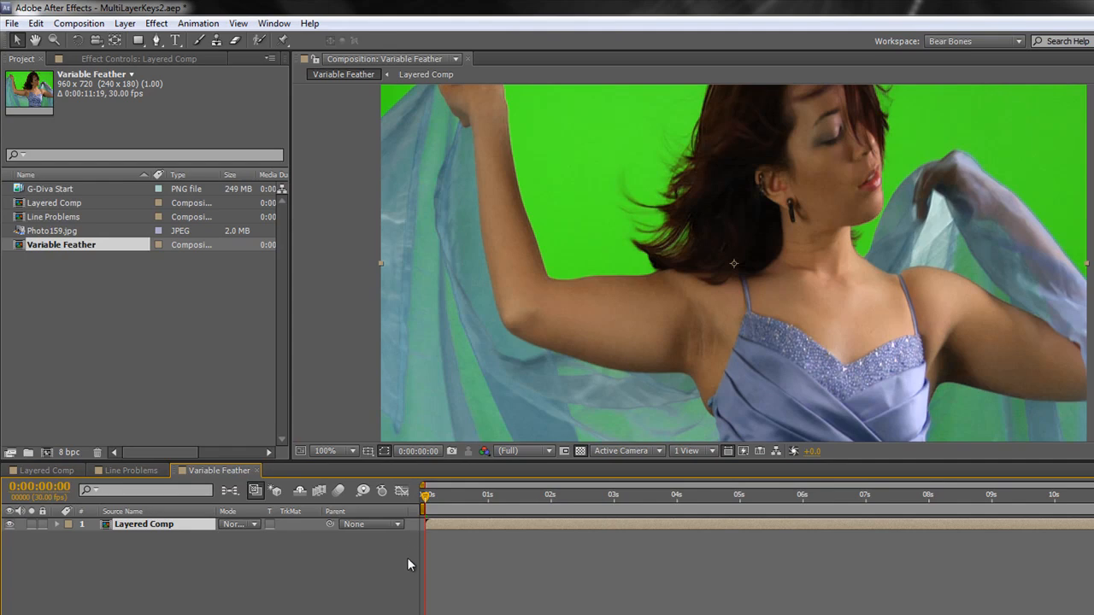
left_click(36, 23)
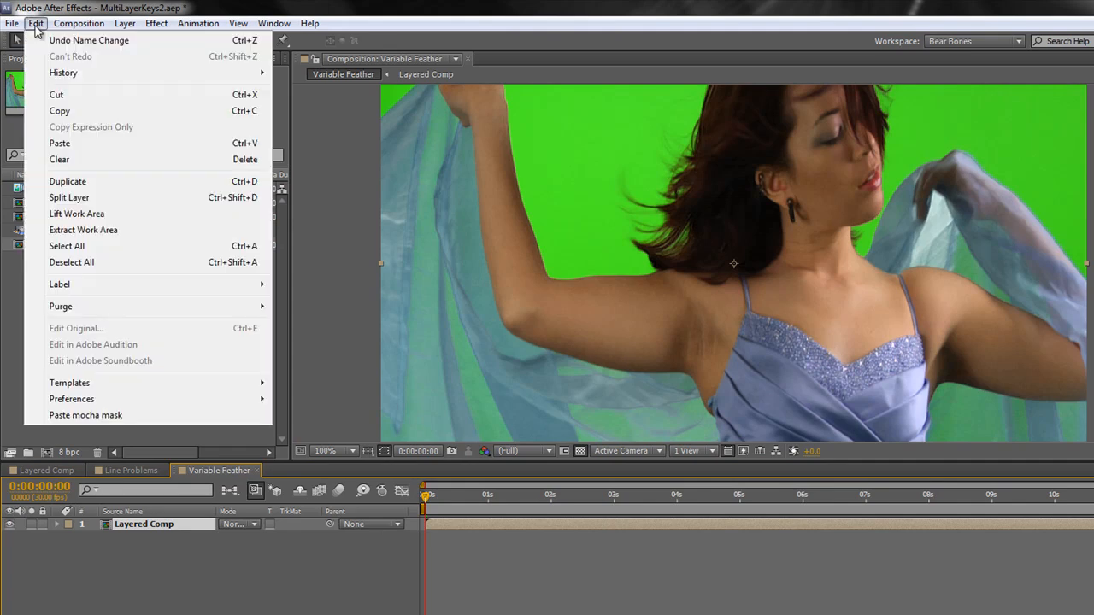
left_click(59, 143)
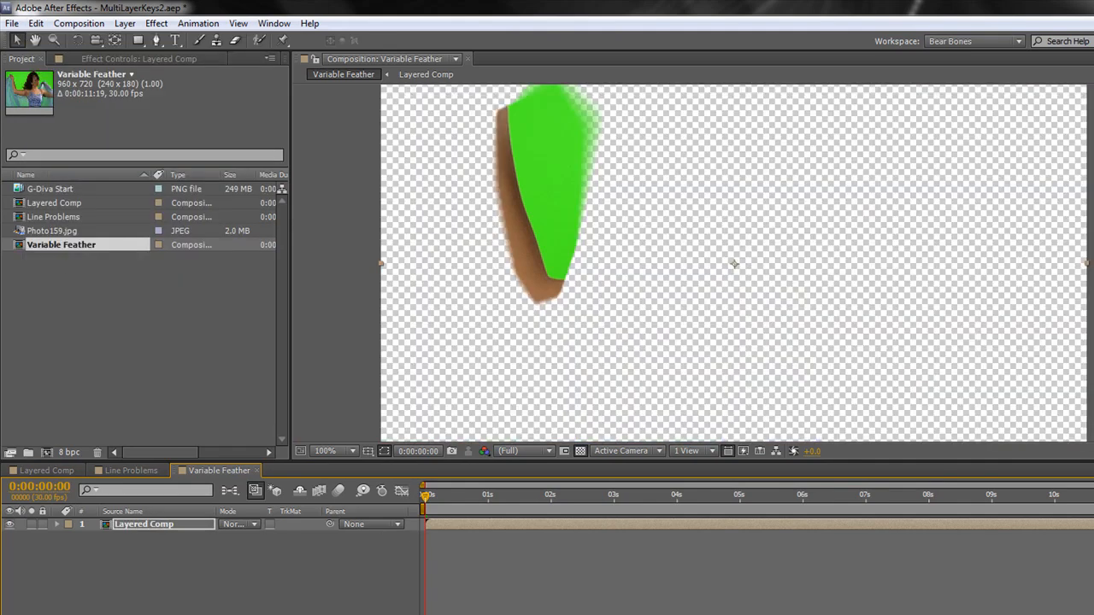
Inspect the feathered arm-shaped region up close, then fit the composition in the viewer.
key("period")
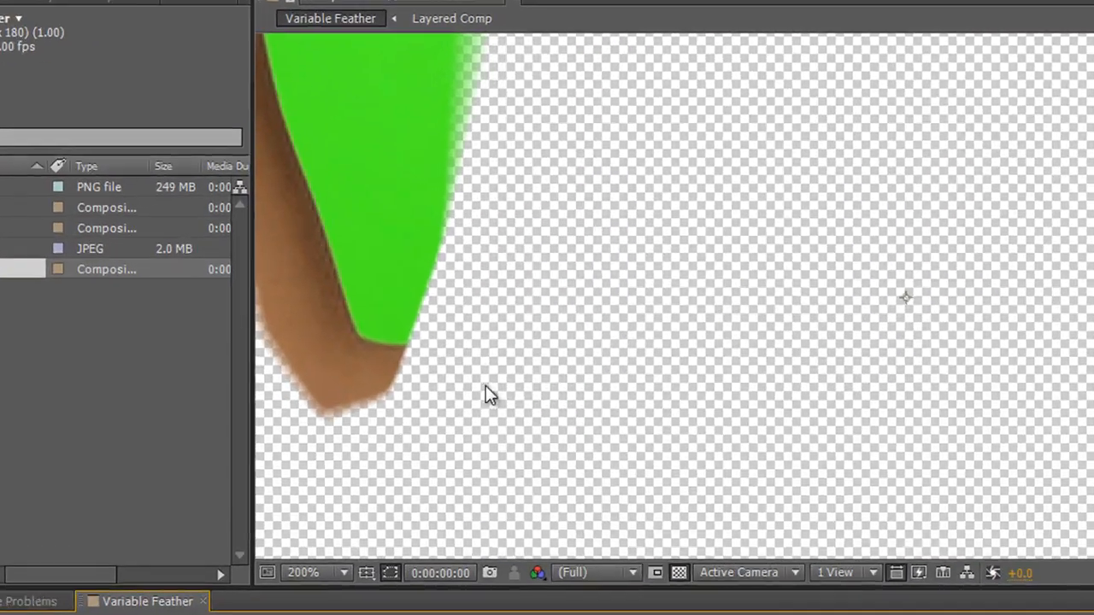
mouse_move(349, 435)
left_mouse_down()
mouse_move(475, 451)
mouse_move(636, 513)
left_mouse_up()
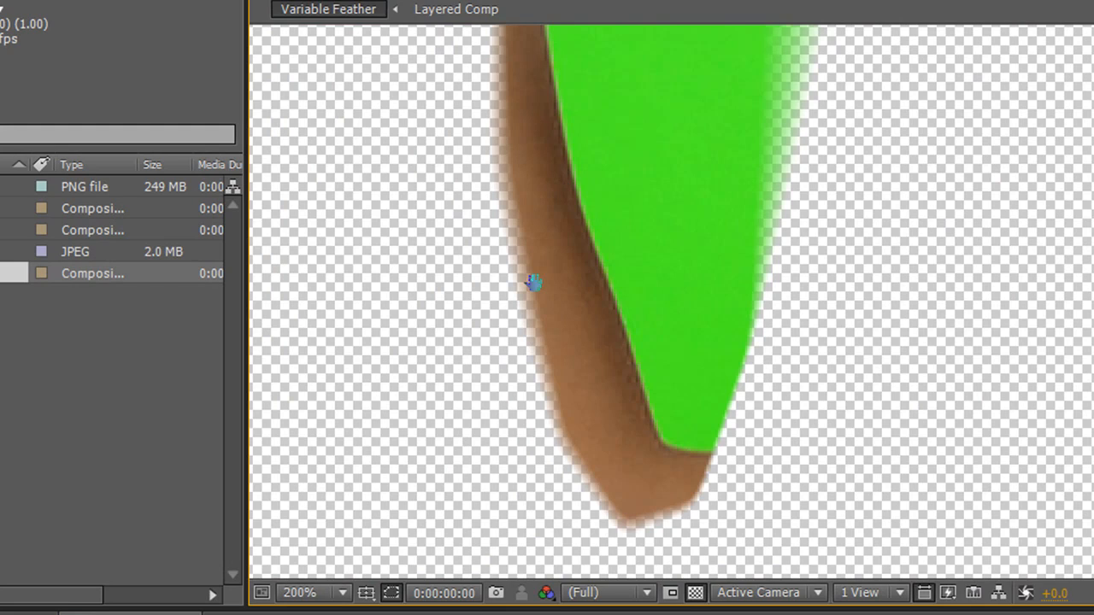
left_click_drag(534, 280, 676, 483)
left_click_drag(699, 353, 661, 269)
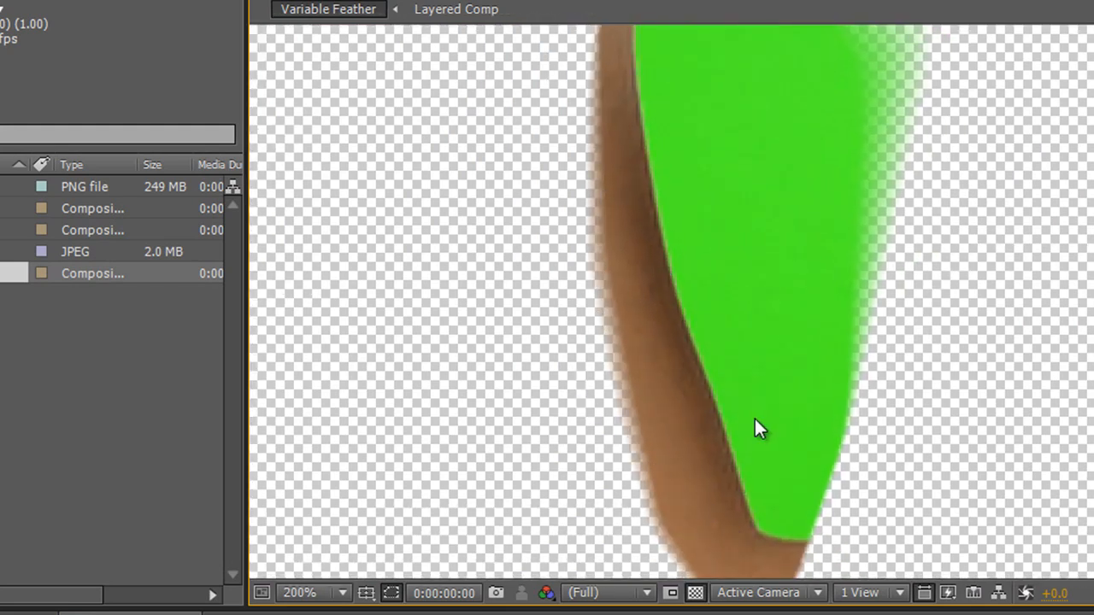
key("comma")
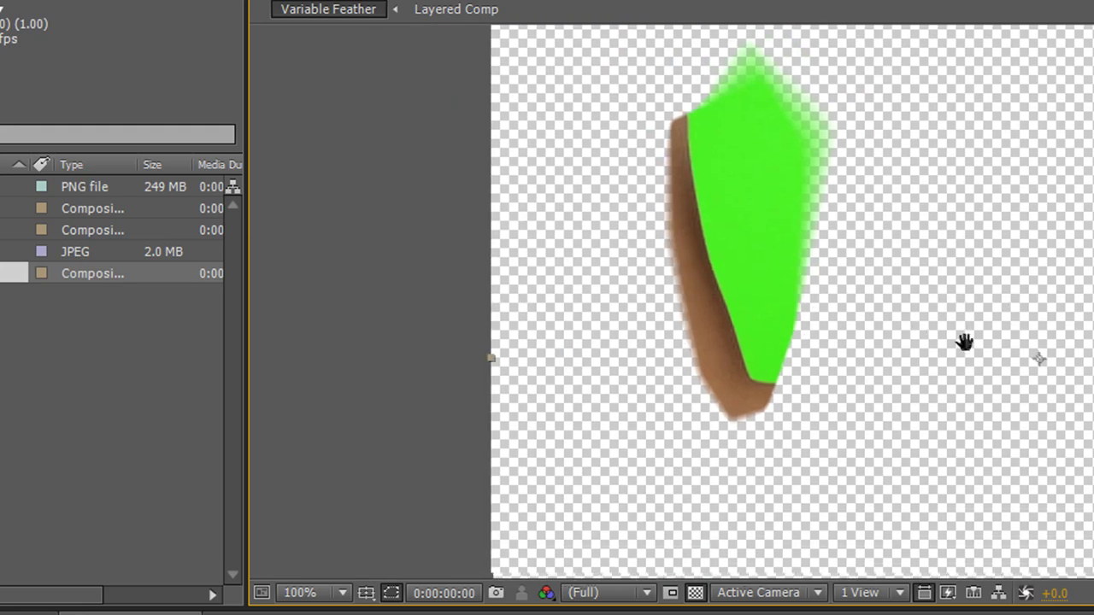
left_click_drag(1055, 379, 688, 291)
key("comma")
key("period")
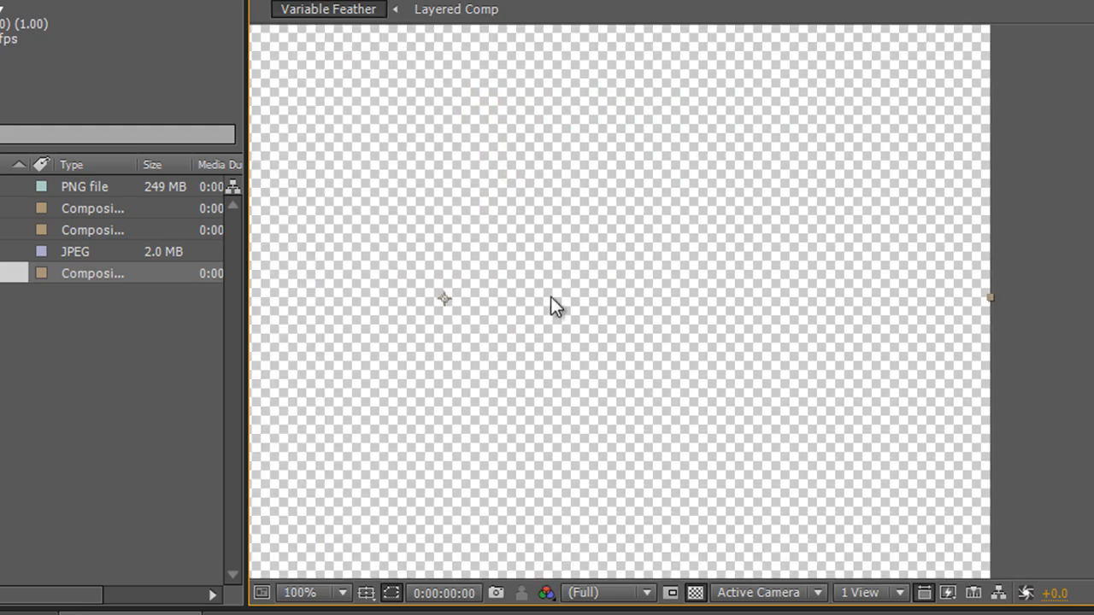
left_click_drag(550, 305, 929, 337)
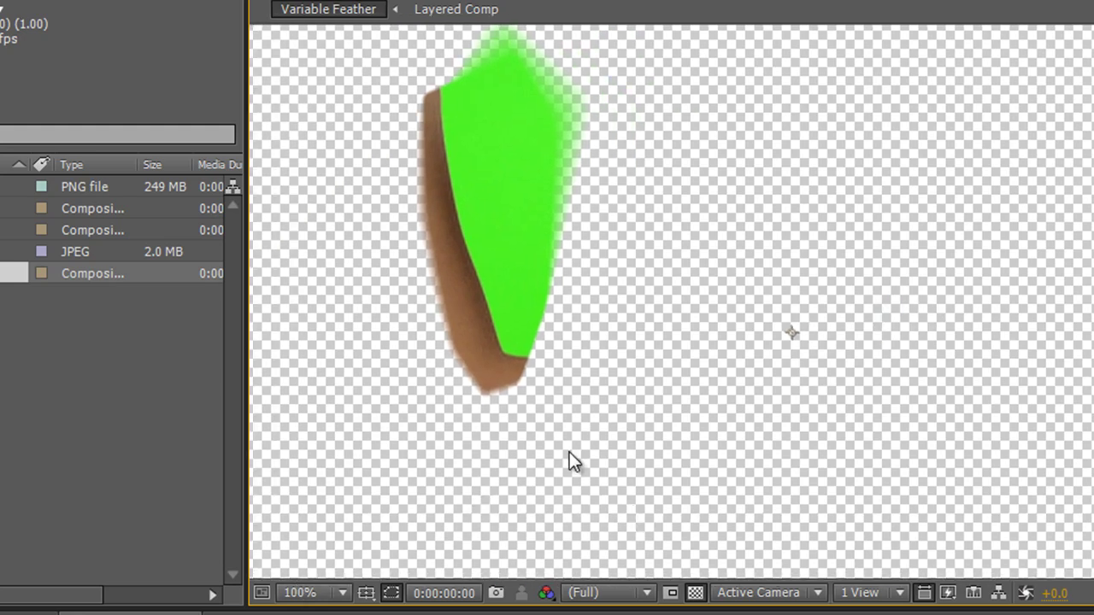
key("comma")
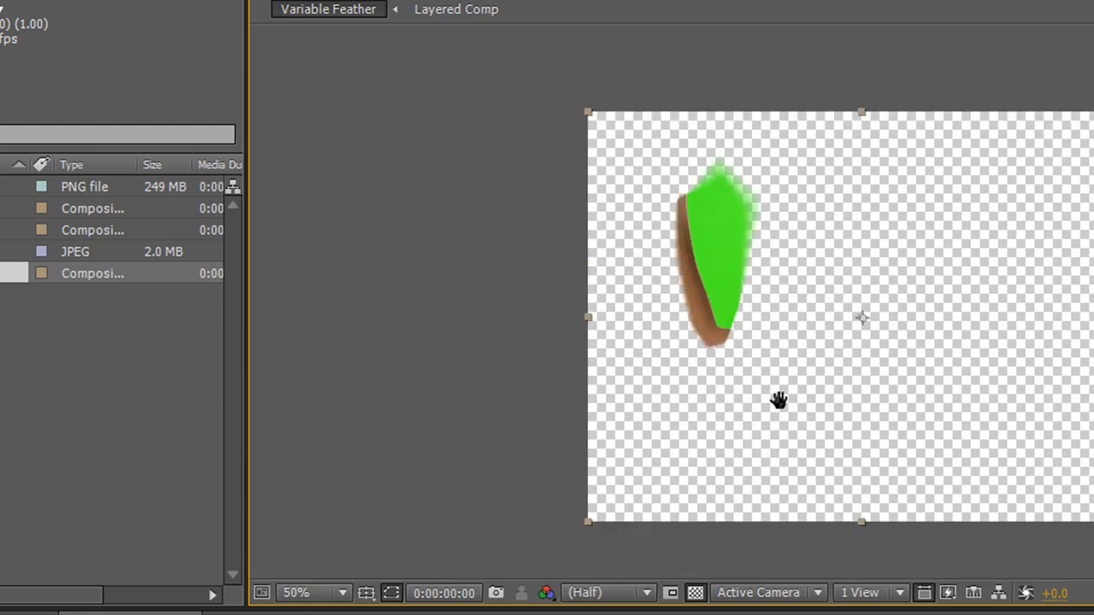
left_click_drag(779, 400, 580, 375)
left_click(342, 593)
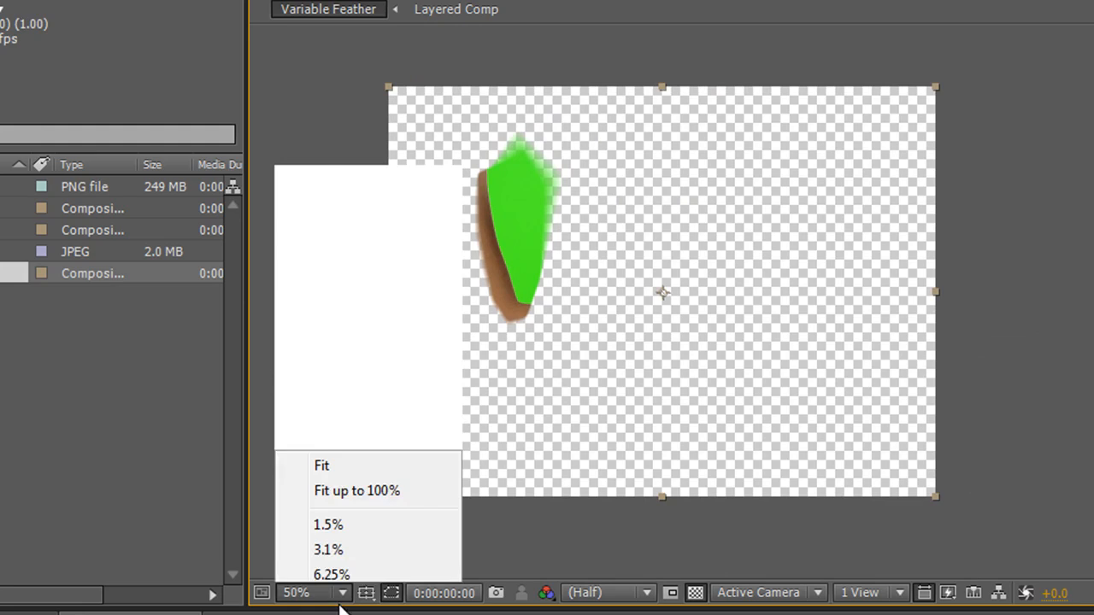
left_click(322, 179)
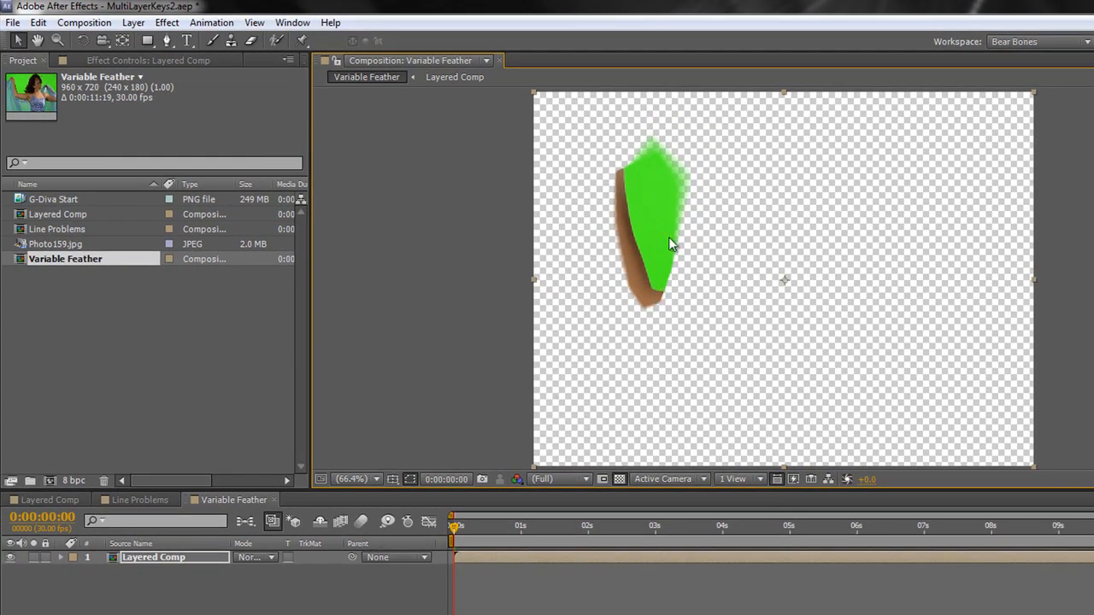
Scrub to about one second and rename the Layered Comp layer to Arm Line.
left_click(141, 557)
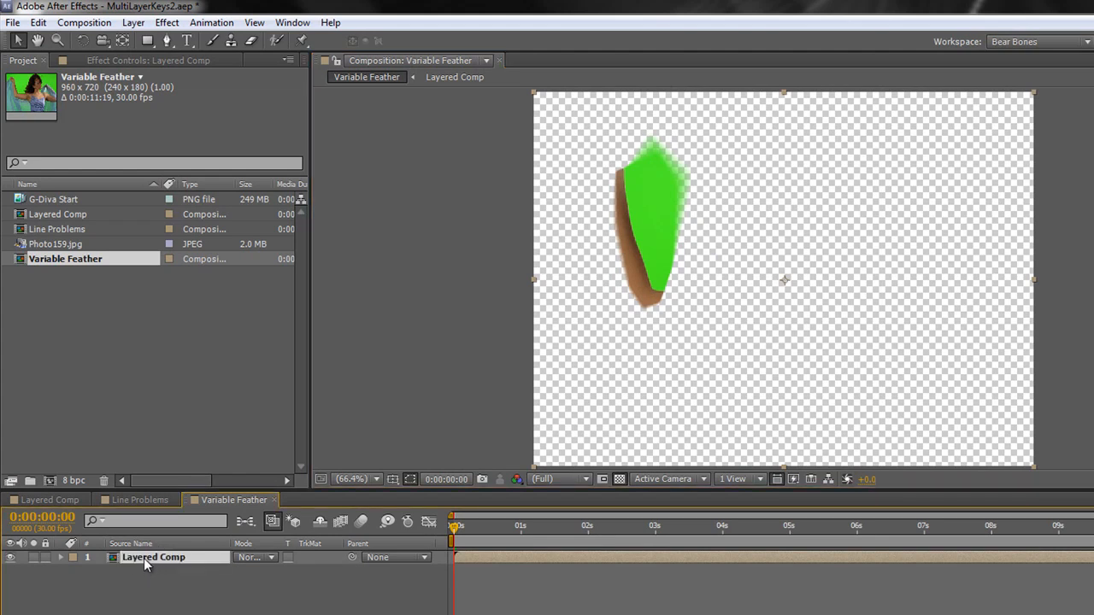
left_click(457, 527)
mouse_move(483, 528)
left_mouse_down()
mouse_move(527, 532)
mouse_move(459, 547)
mouse_move(525, 547)
mouse_move(451, 549)
left_mouse_up()
key("Return")
type("A")
type("rm Line")
key("Return")
Duplicate Arm Line below itself and name the copy Base Matte.
key("ctrl+d")
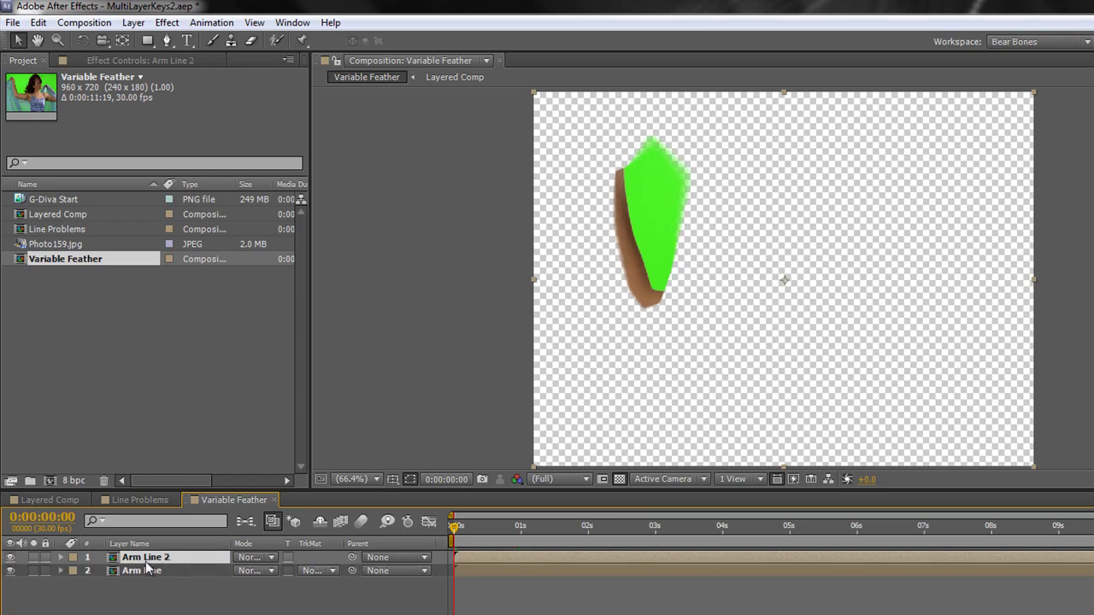
left_click_drag(156, 562, 153, 584)
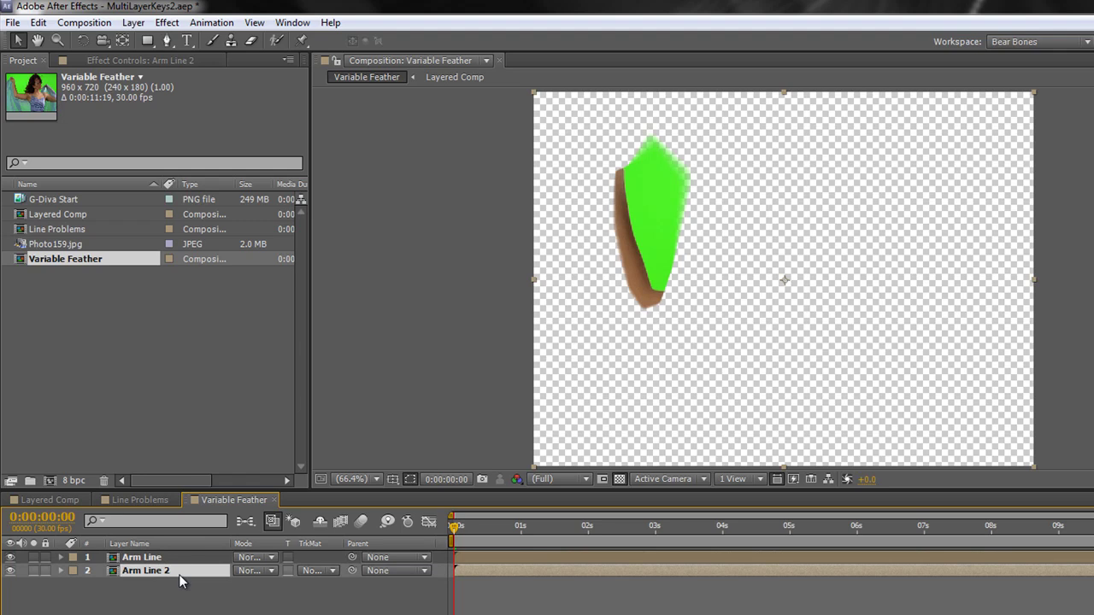
key("Return")
type("Base Matte")
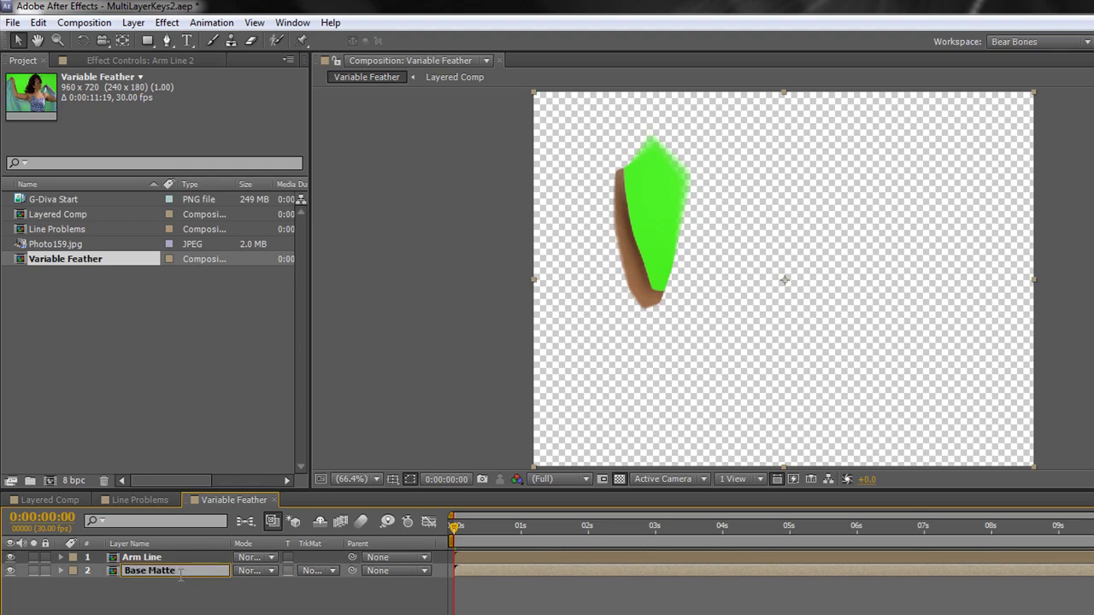
key("Return")
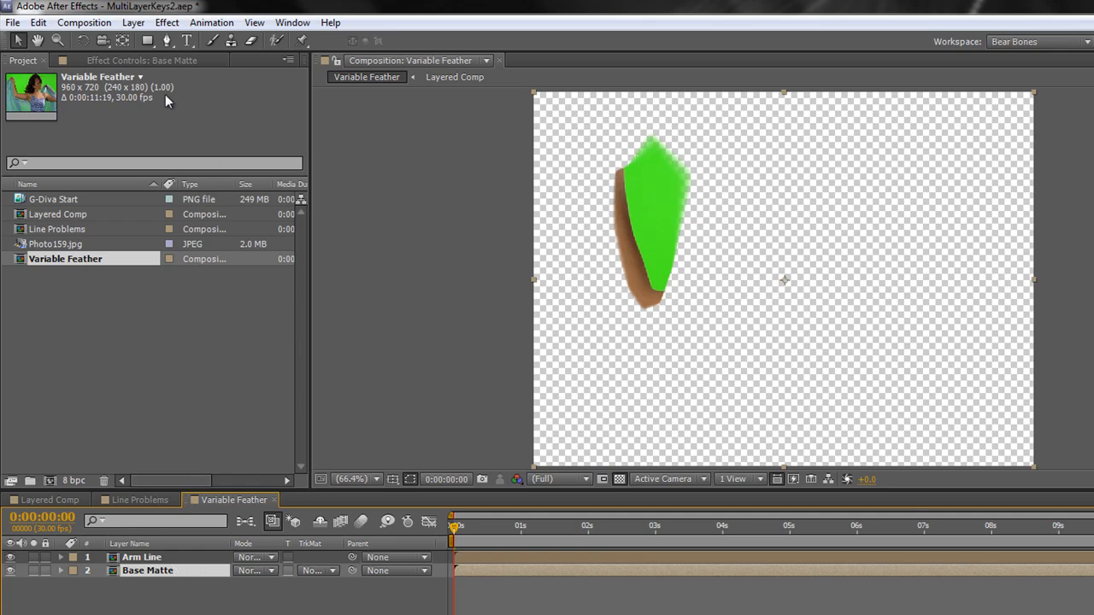
Set Base Matte's Arm Mask blend mode to Subtract.
left_click(116, 61)
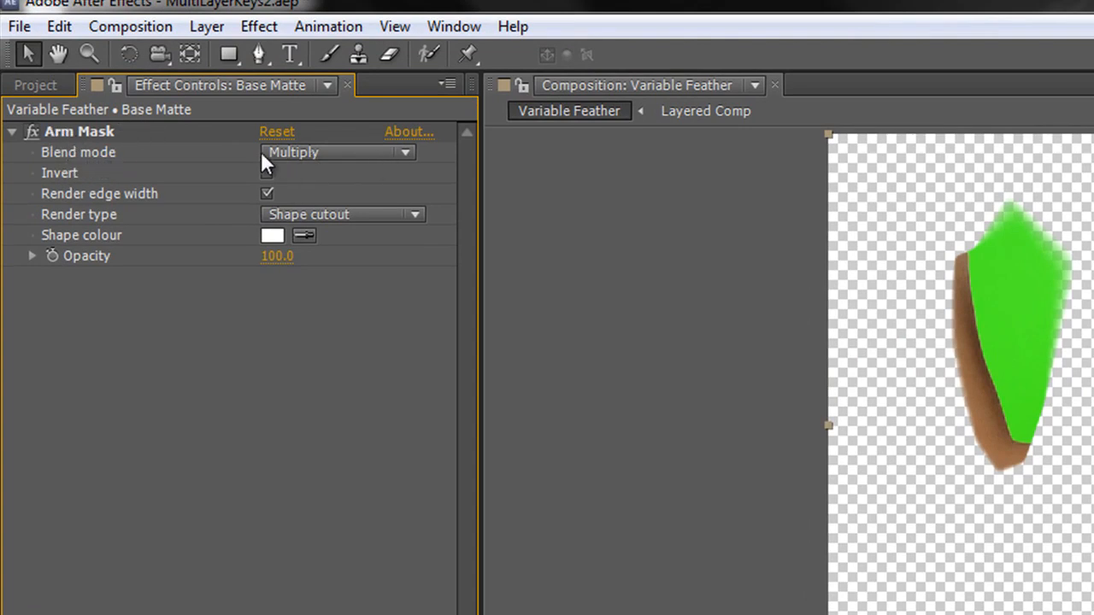
left_click(406, 152)
left_click(359, 205)
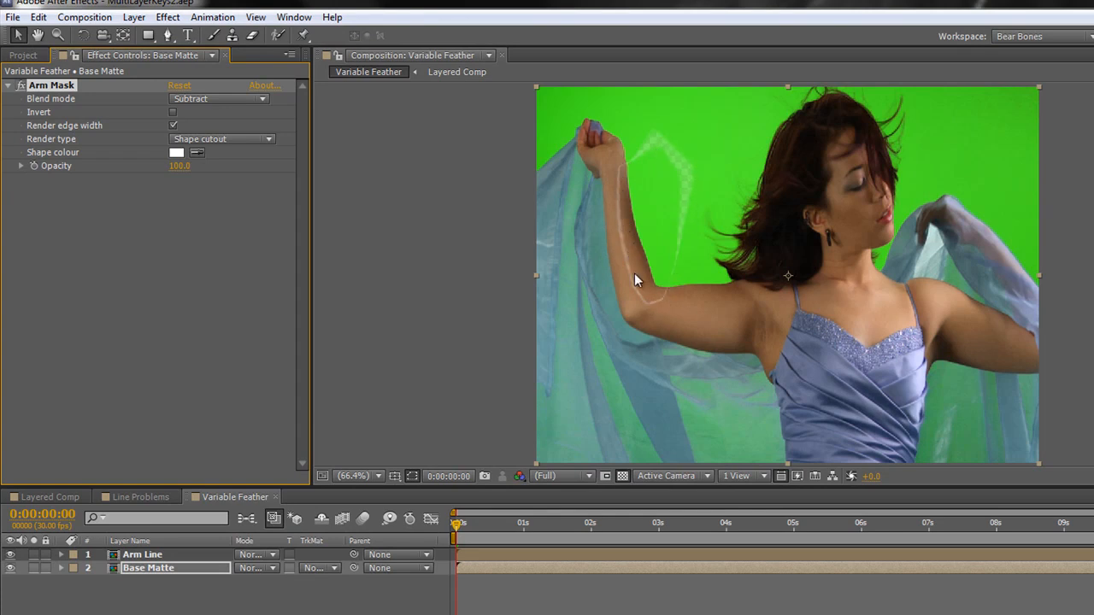
Zoom into the raised arm and elbow to check the subtracted edge band.
key("period")
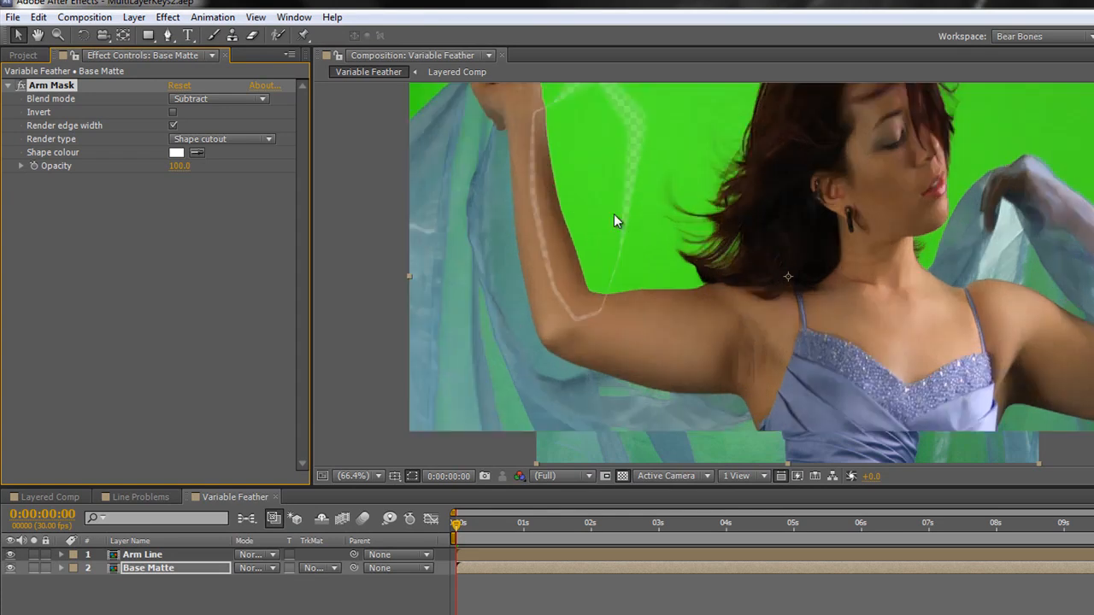
key("period")
mouse_move(550, 140)
left_mouse_down()
mouse_move(881, 296)
mouse_move(879, 445)
left_mouse_up()
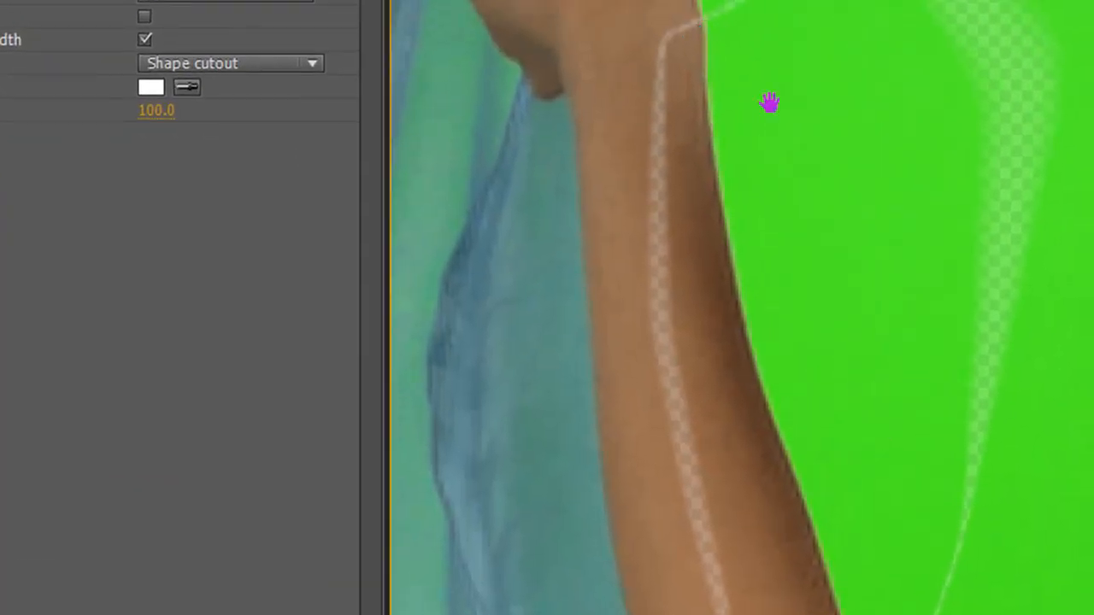
left_click_drag(829, 174, 770, 0)
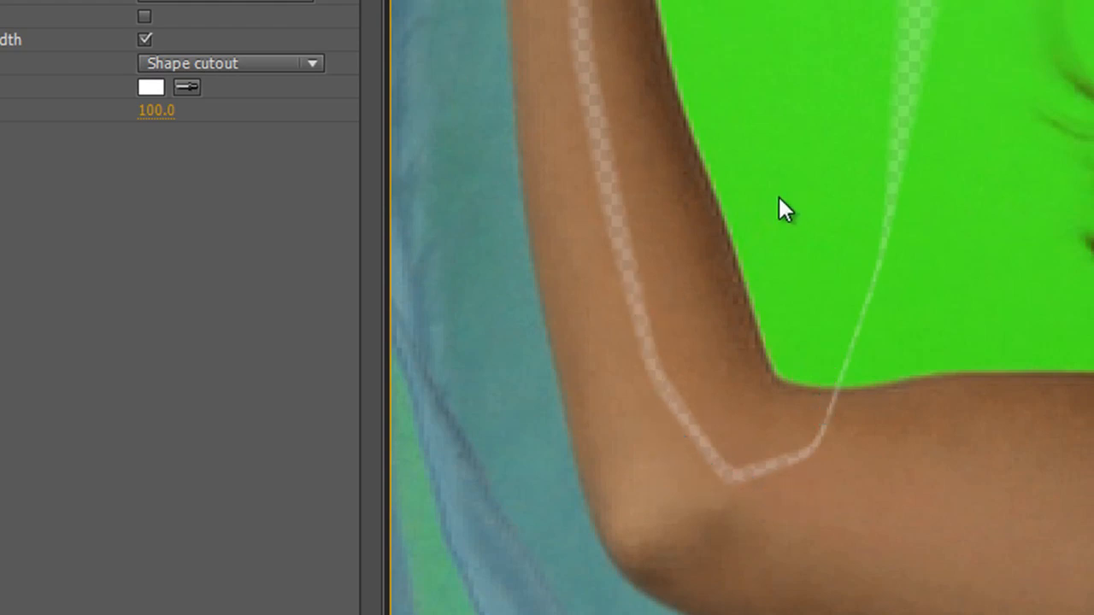
key("comma")
left_click_drag(1026, 176, 956, 209)
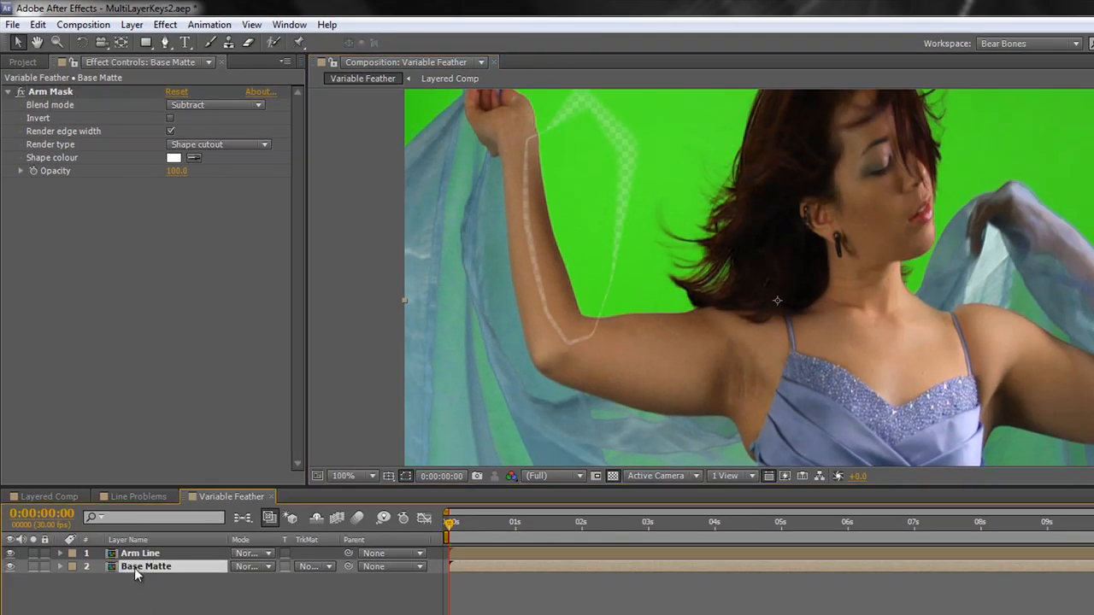
Duplicate Base Matte below itself and name the copy Core matte.
key("ctrl+d")
left_click_drag(150, 568, 150, 599)
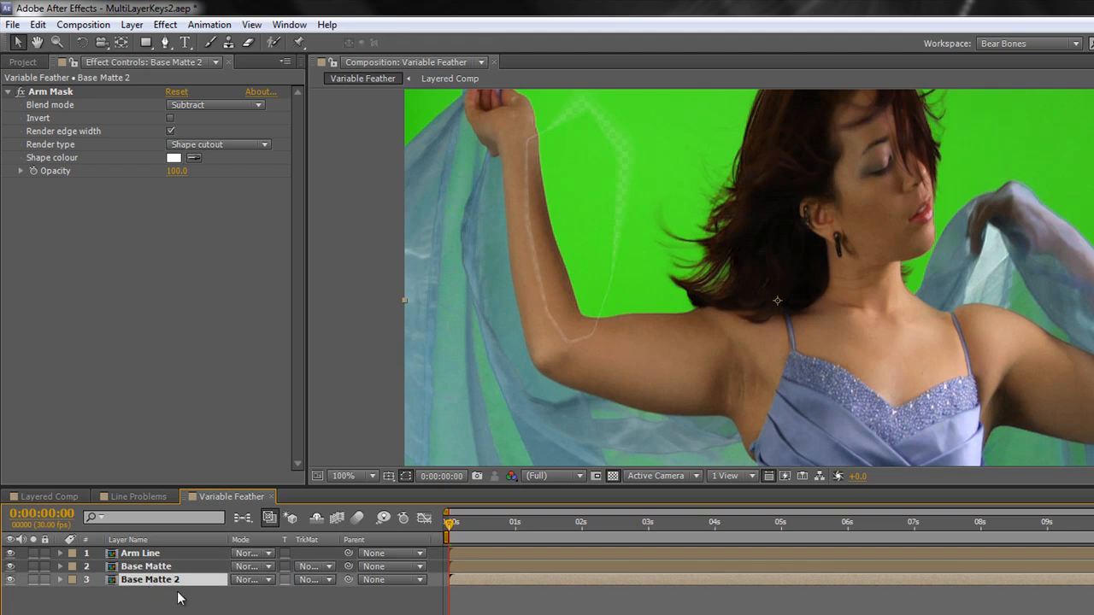
key("Return")
type("Cor")
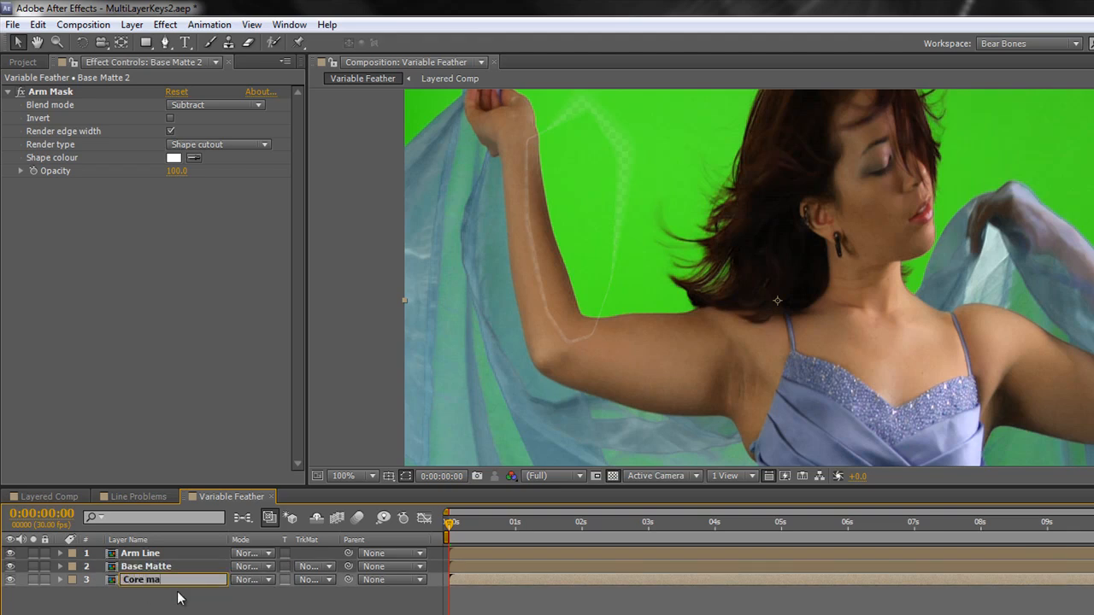
key("Return")
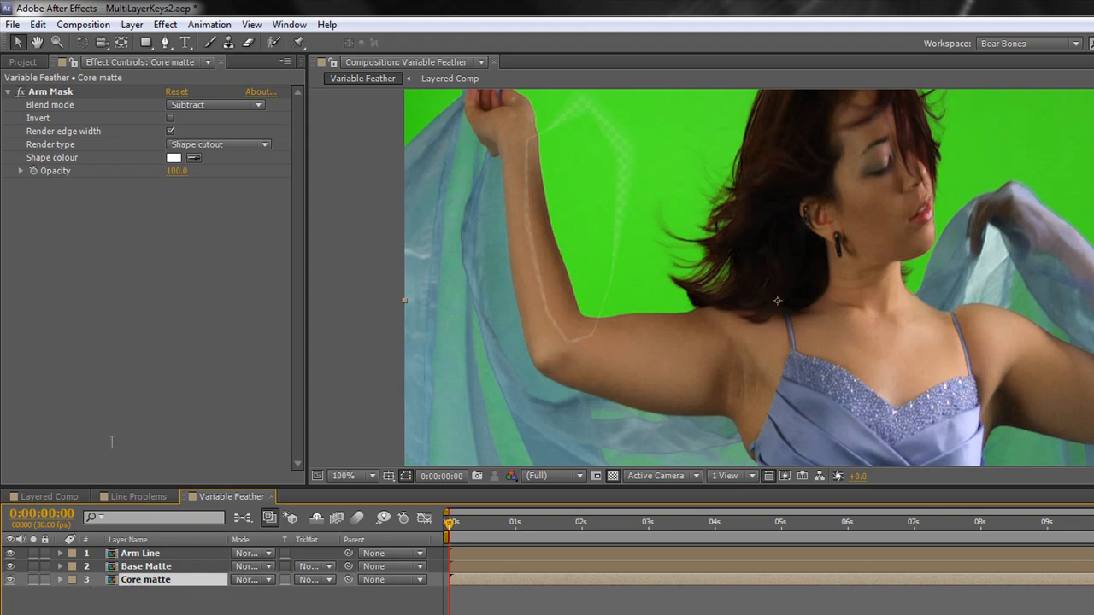
Remove the Arm Mask effect from Core matte so it shows the whole dancer.
left_click(58, 94)
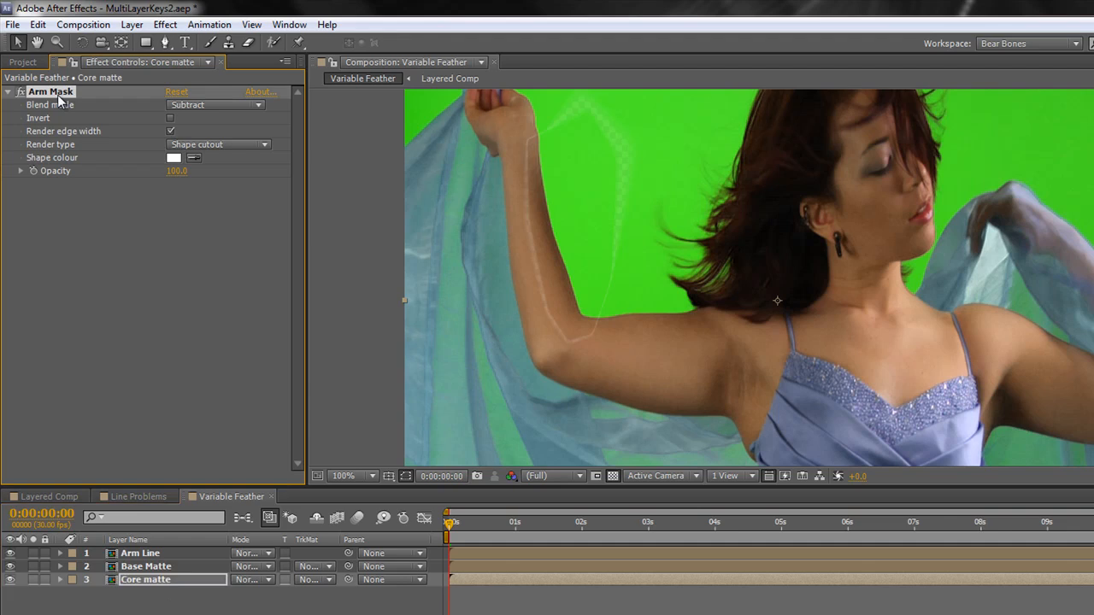
key("Delete")
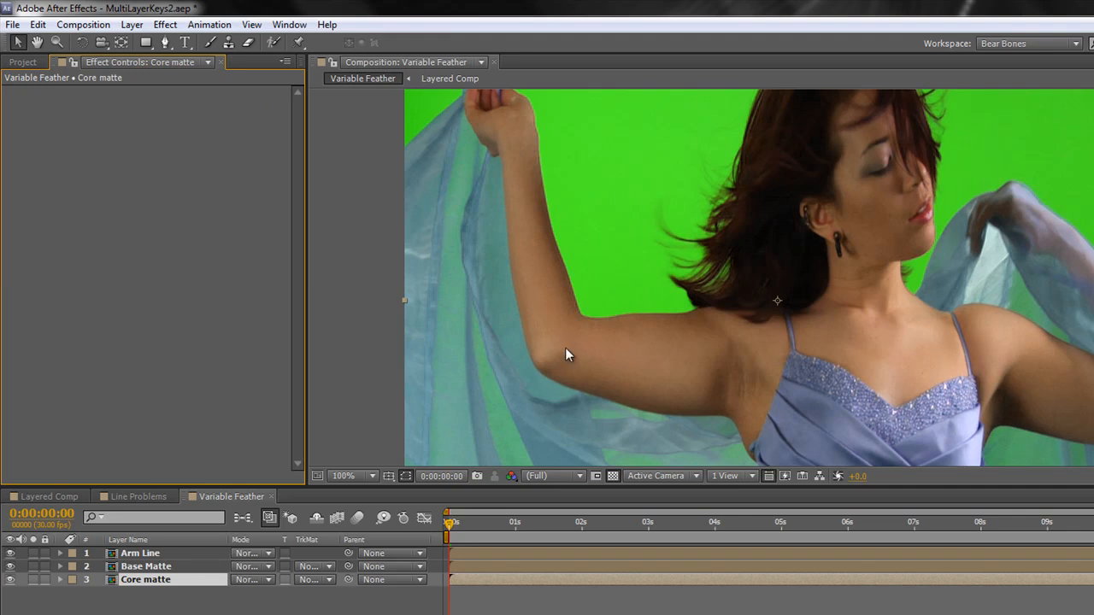
key("comma")
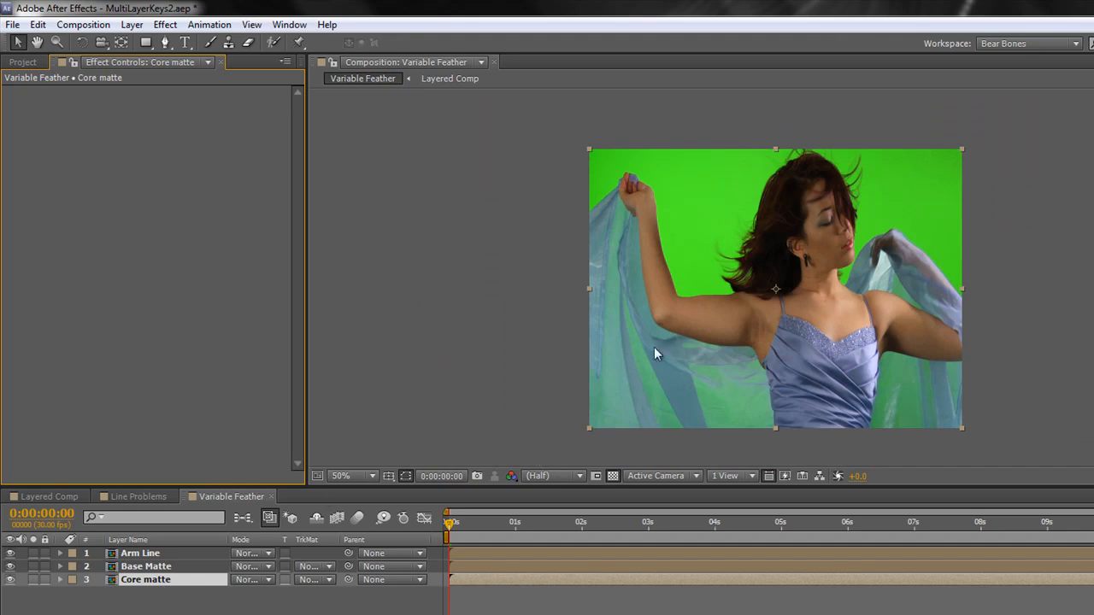
key("period")
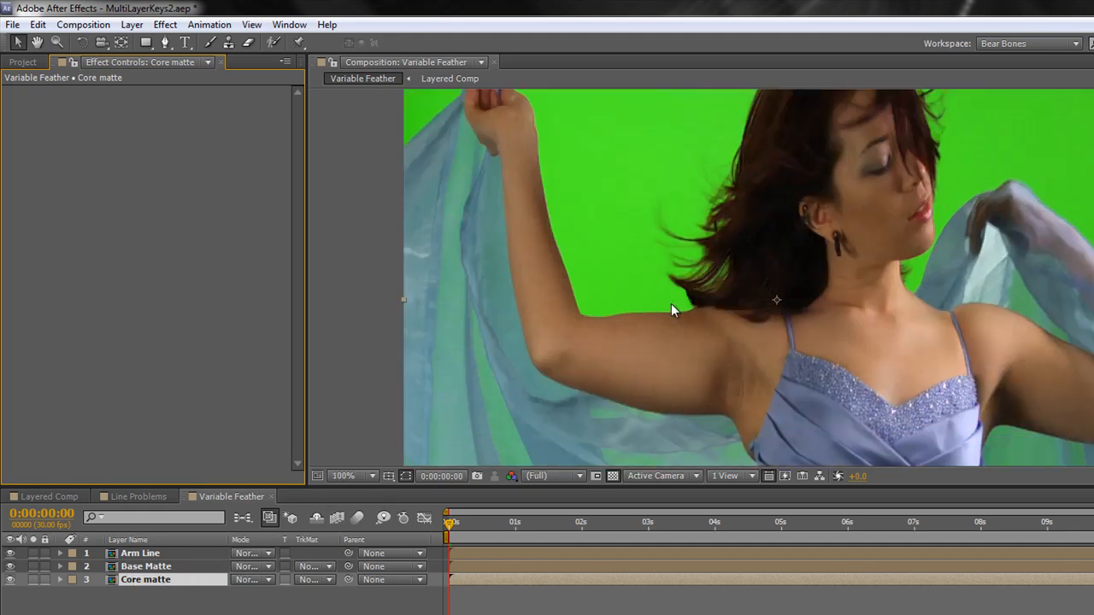
Add Keylight (1.2) to Arm Line and sample the green backdrop as Screen Colour.
left_click(141, 553)
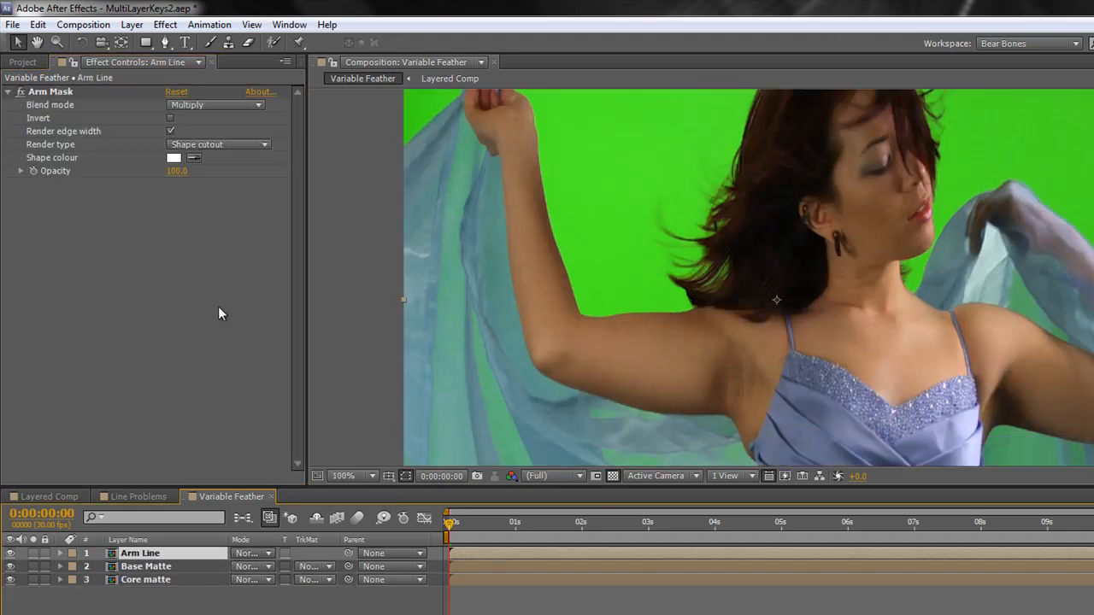
left_click(132, 24)
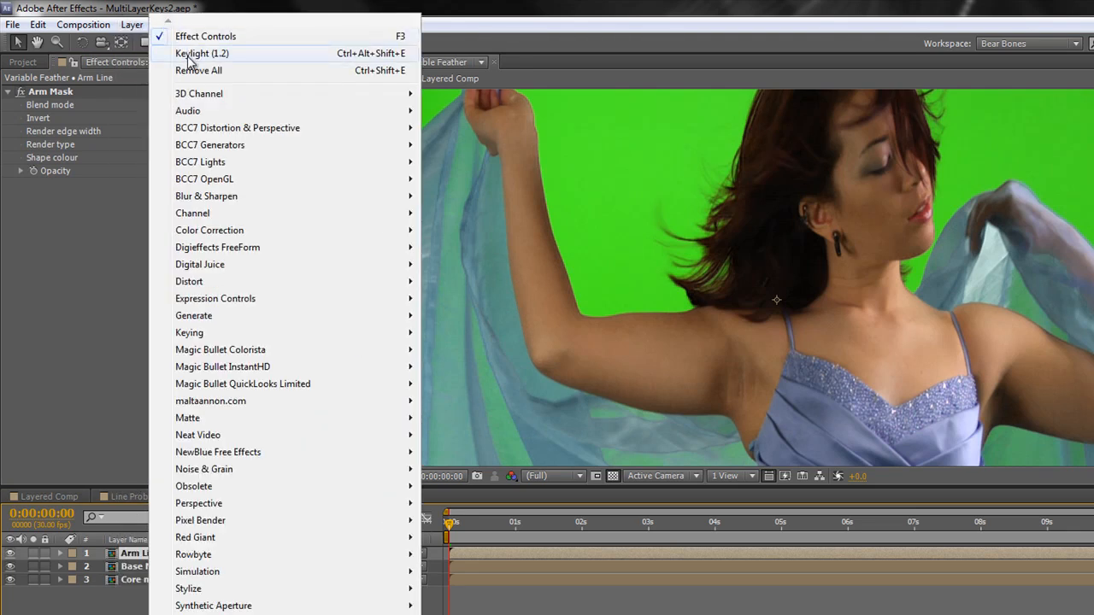
left_click(190, 55)
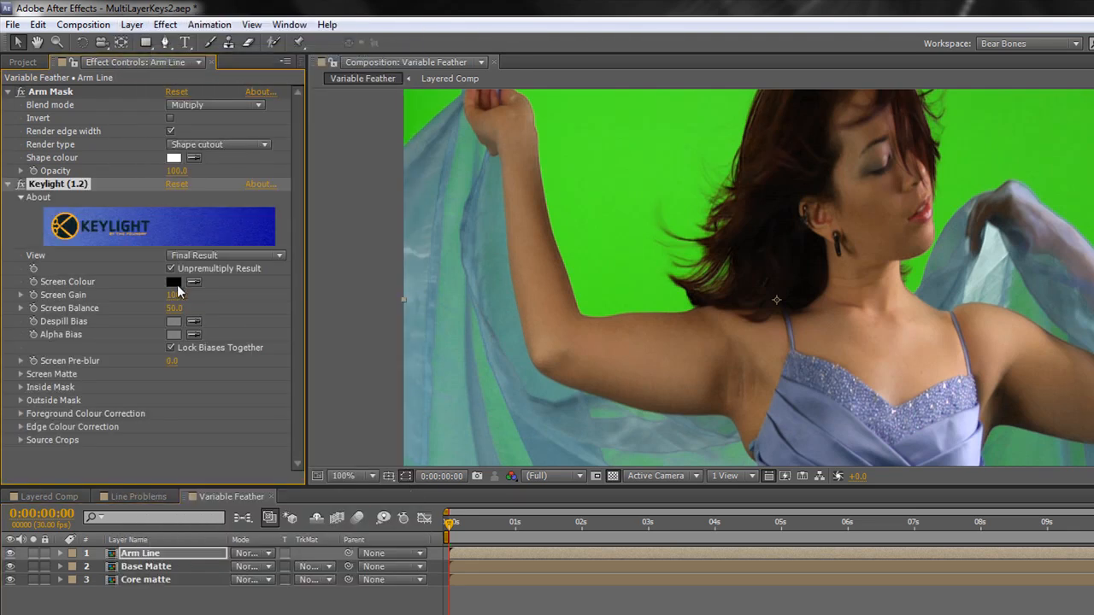
left_click(194, 283)
left_click(566, 247)
Set the Screen Matte Clip Black to 8 and Clip White to 84.
left_click(20, 374)
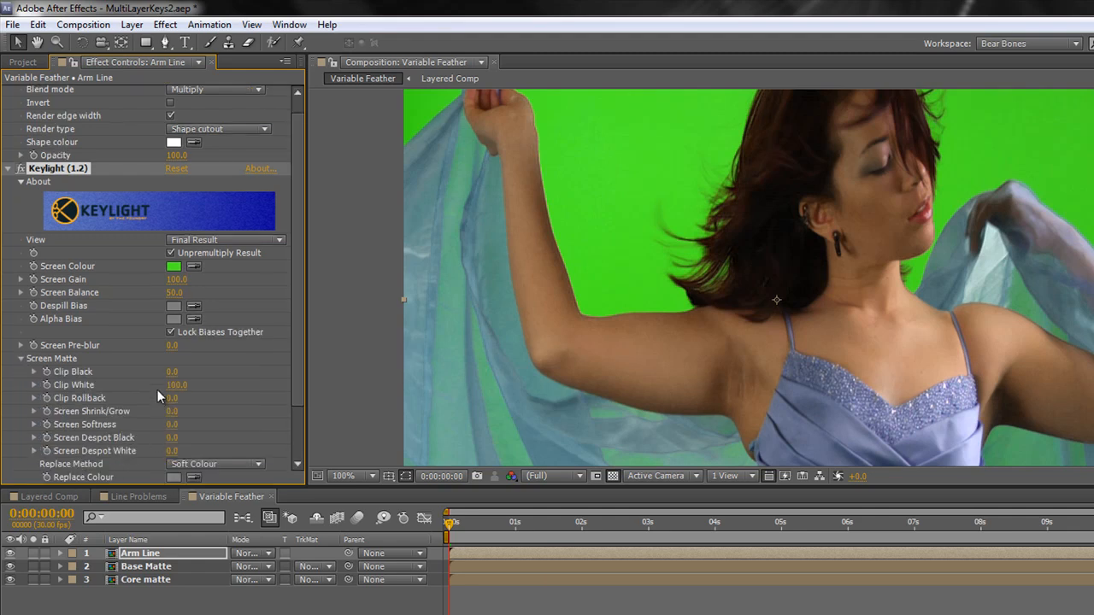
left_click(172, 372)
type("8")
left_click(174, 385)
type("84")
key("Return")
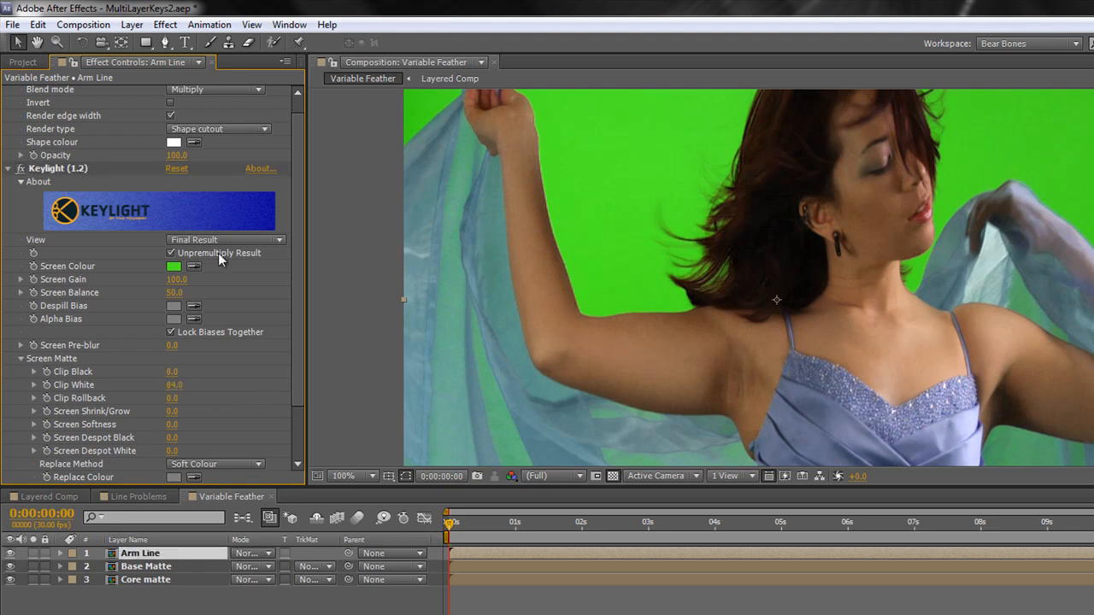
Paste Arm Line's Keylight effect onto the Base Matte and Core matte layers.
left_click(65, 171)
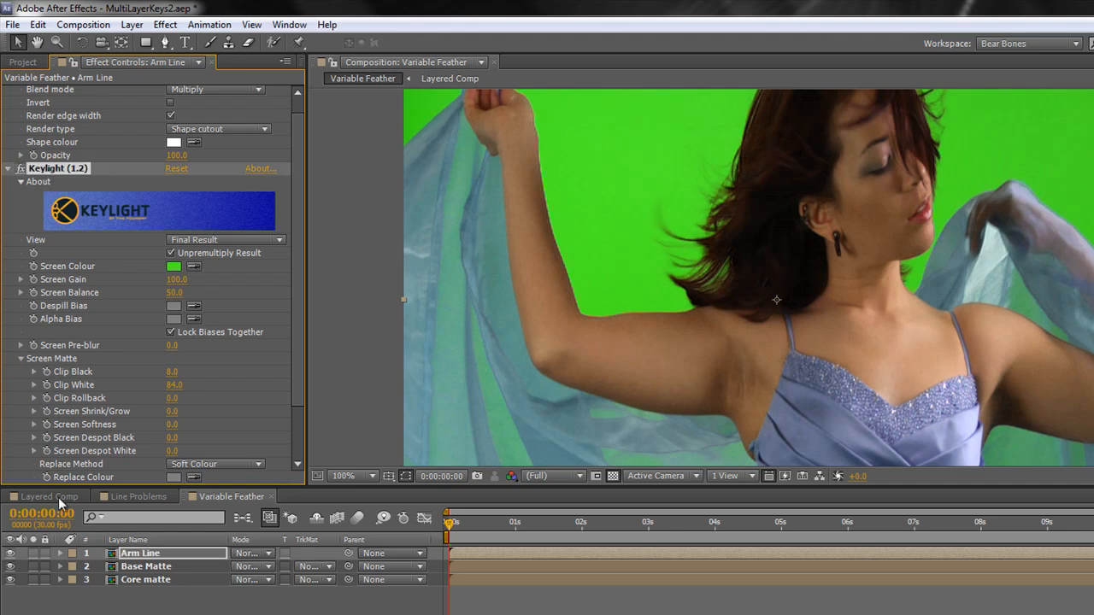
mouse_move(86, 600)
left_mouse_down()
mouse_move(90, 573)
mouse_move(141, 568)
left_mouse_up()
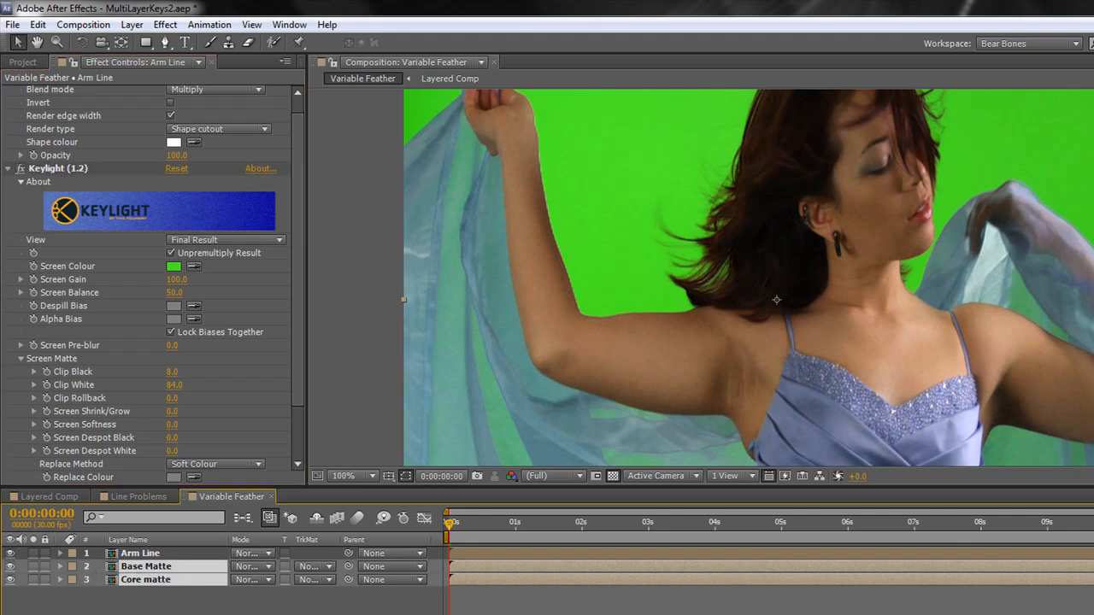
key("ctrl+v")
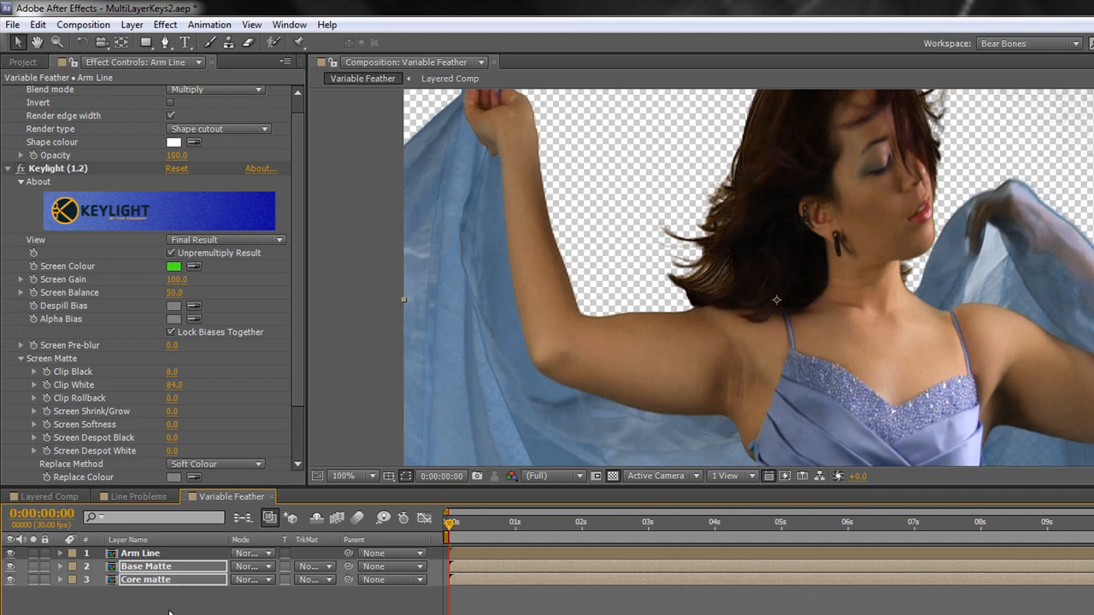
With Core matte soloed, set its Keylight Screen Shrink/Grow to -1.5, then unsolo.
left_click(154, 583)
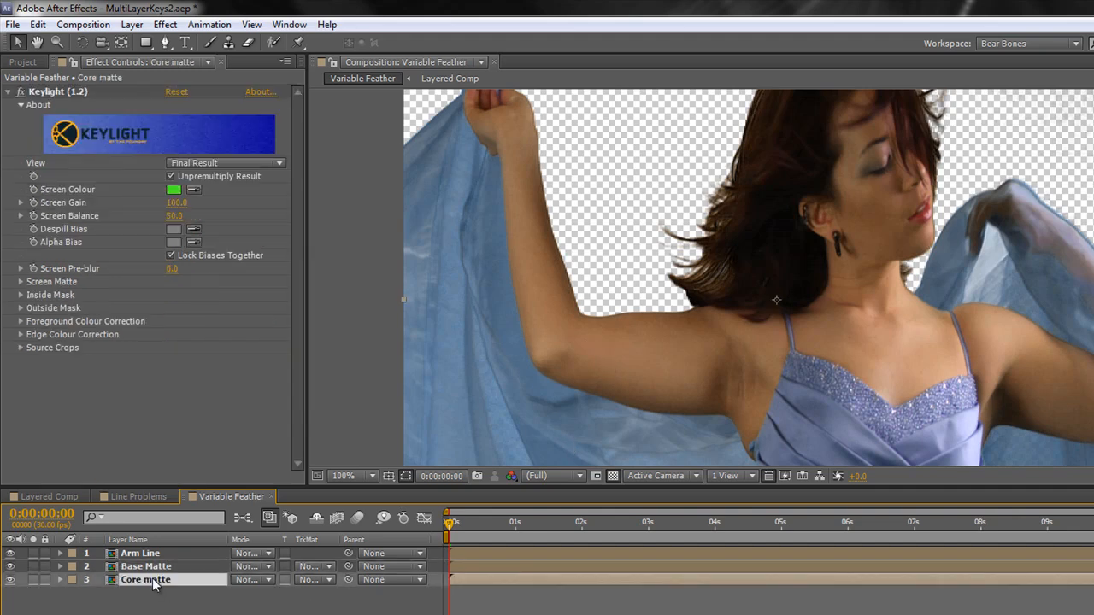
left_click(21, 281)
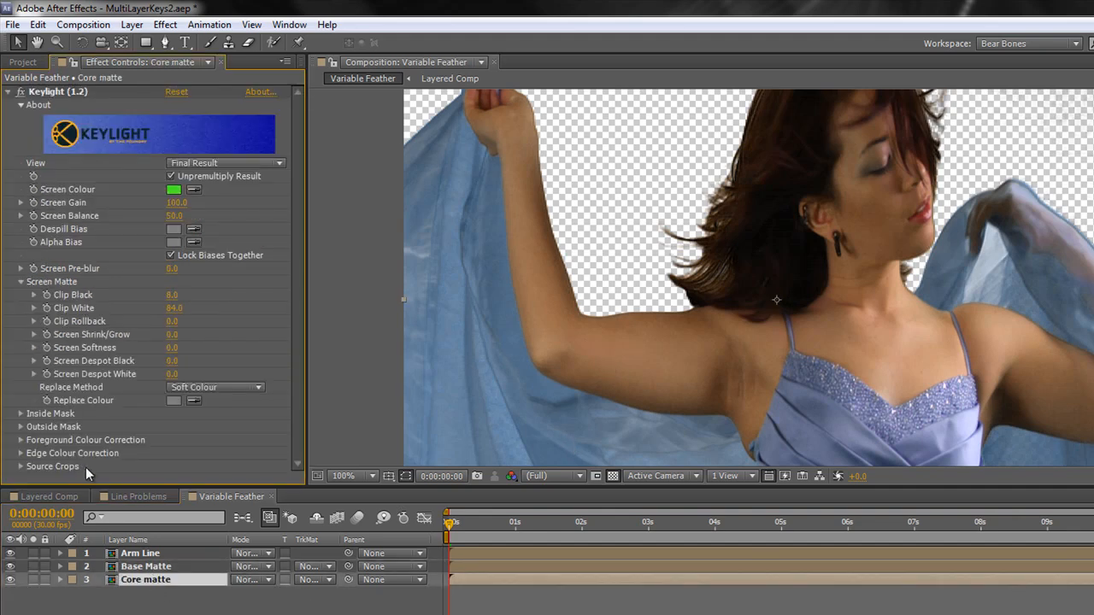
left_click(32, 580)
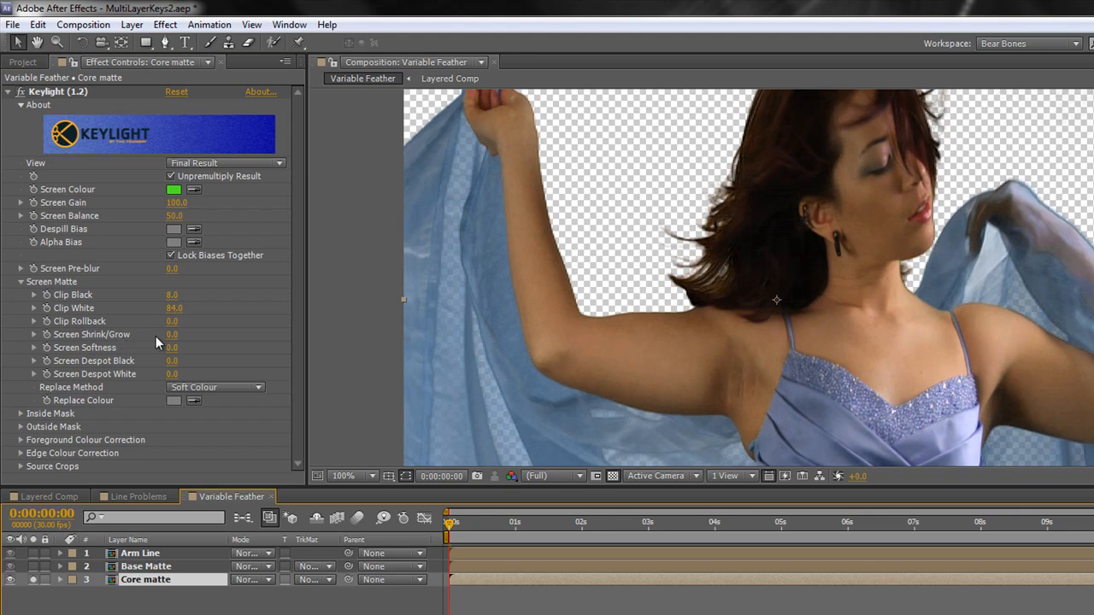
left_click_drag(172, 335, 159, 333)
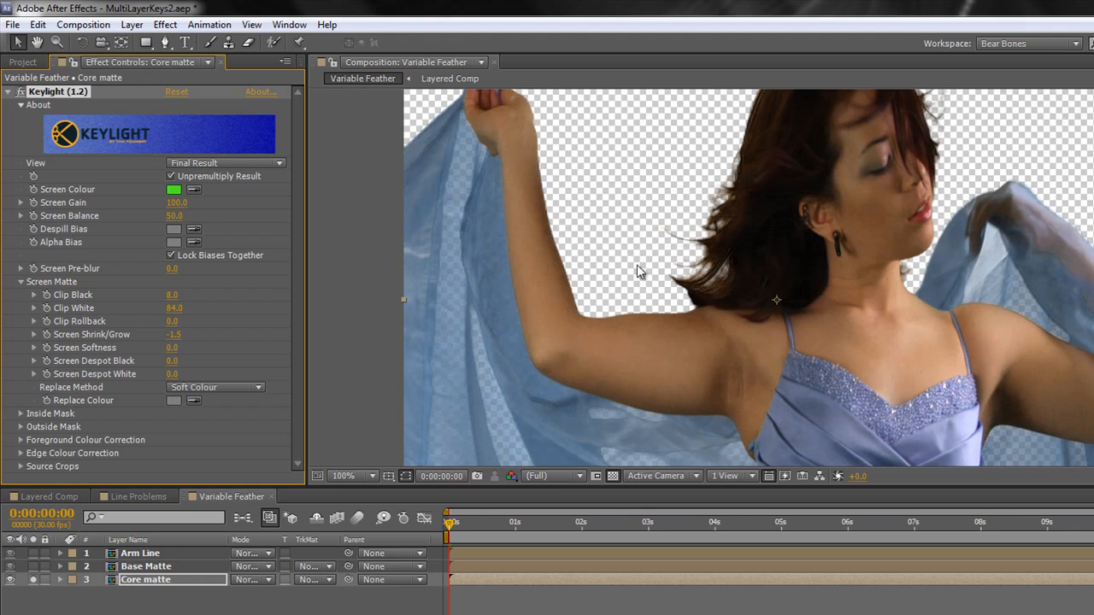
left_click(33, 579)
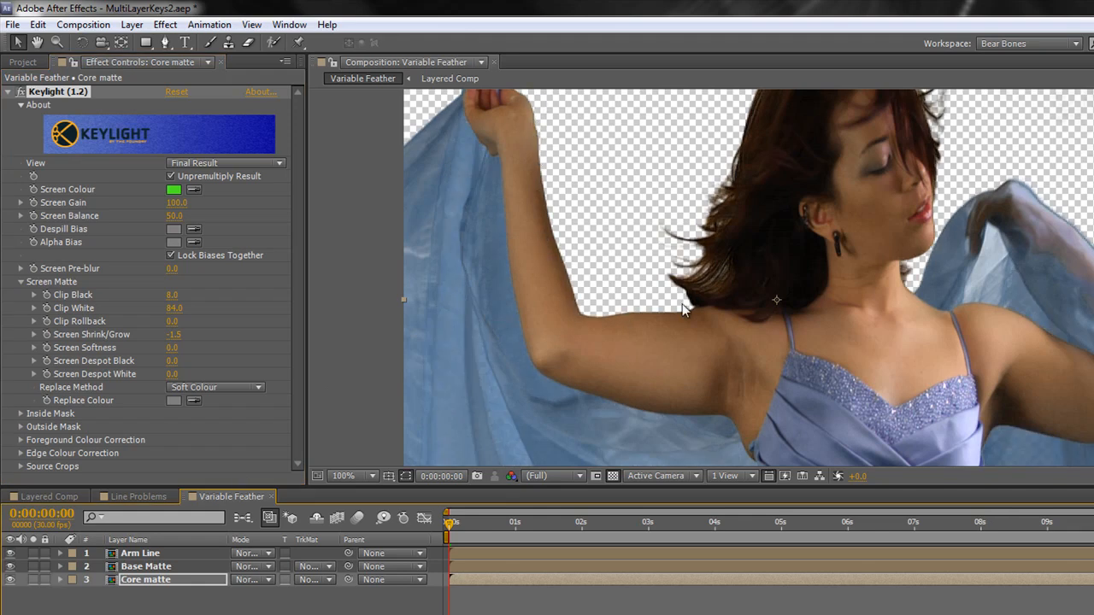
Solo Arm Line and set its Keylight Screen Shrink/Grow to -0.7.
left_click(141, 553)
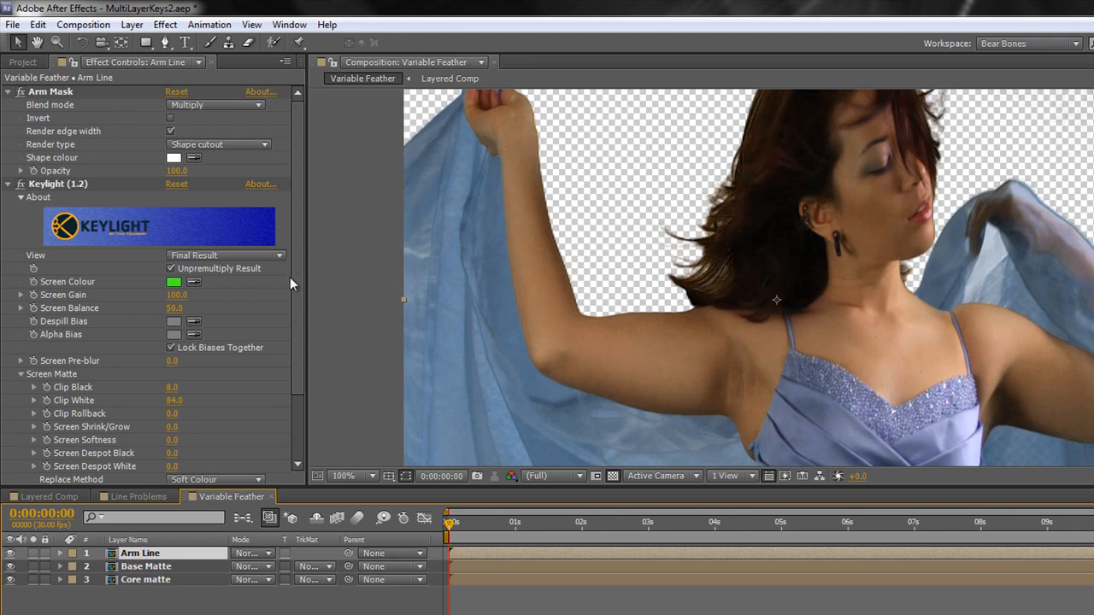
scroll(303, 271, "down", 3)
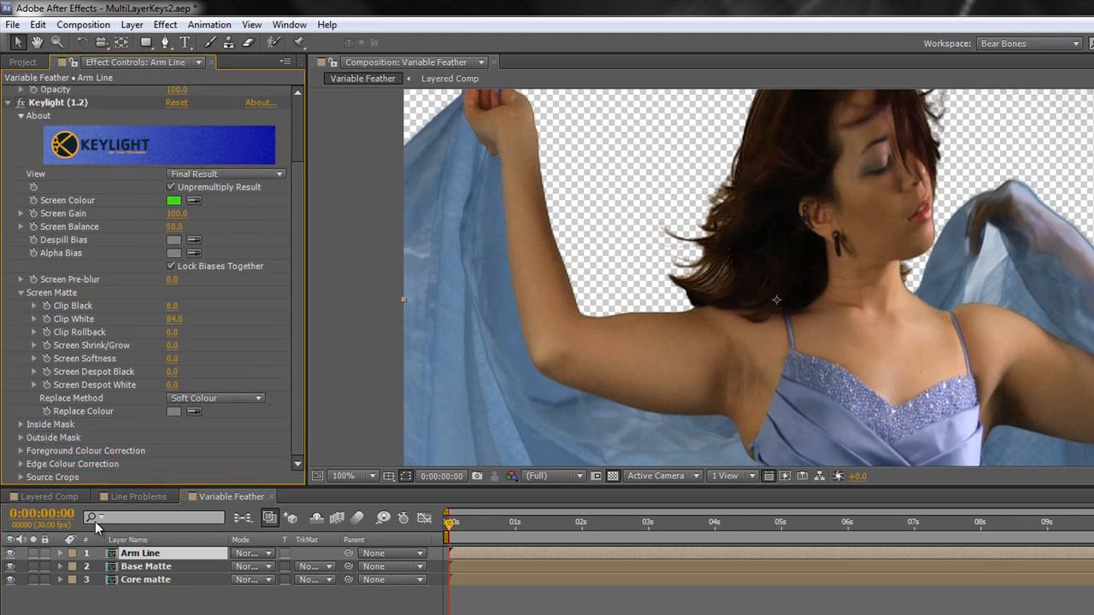
left_click(33, 553)
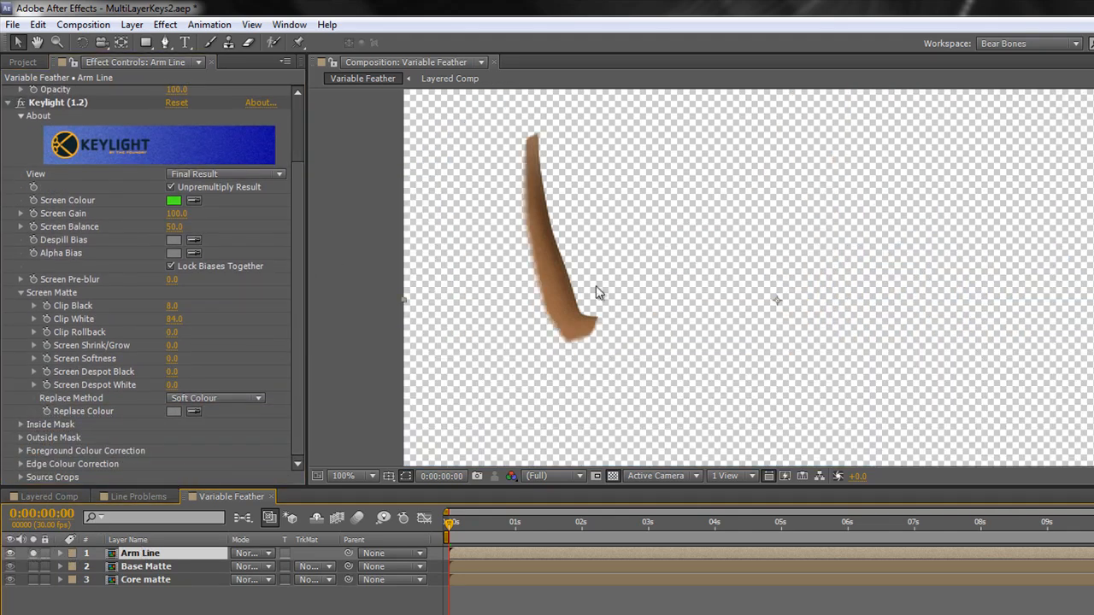
left_click(172, 345)
type("-")
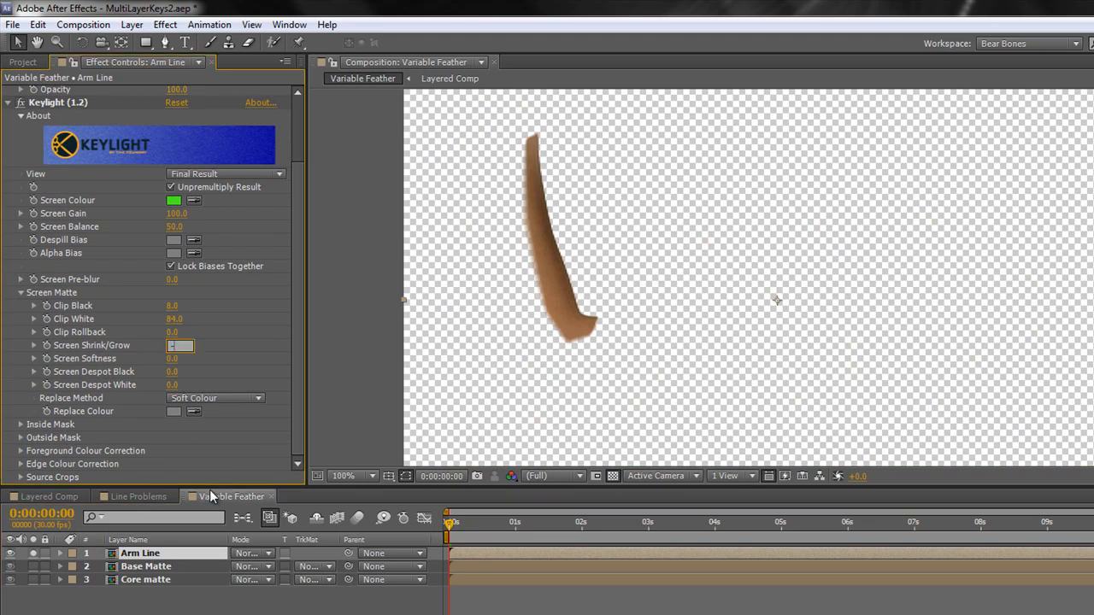
type(".7")
key("period")
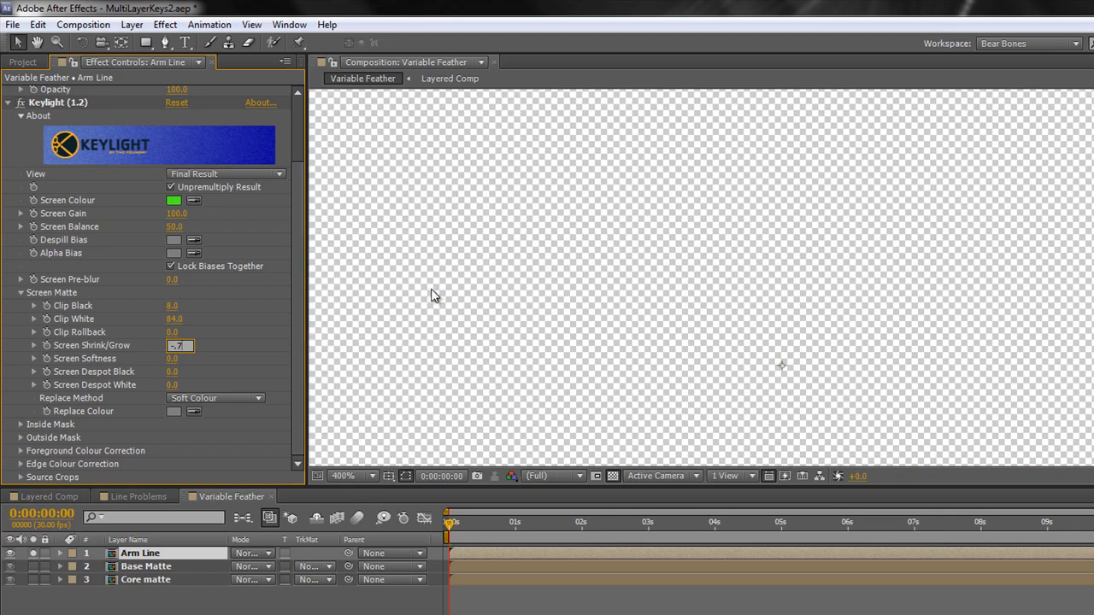
left_click(389, 285)
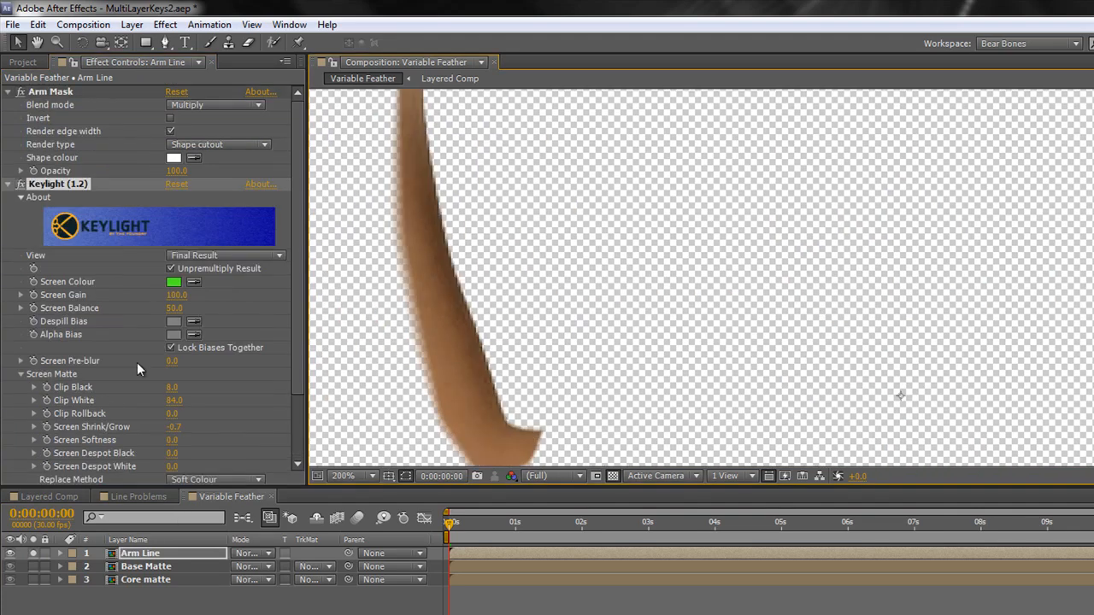
Try resetting the shrink to zero, then undo back to -0.7.
left_click(175, 427)
type("0")
key("Return")
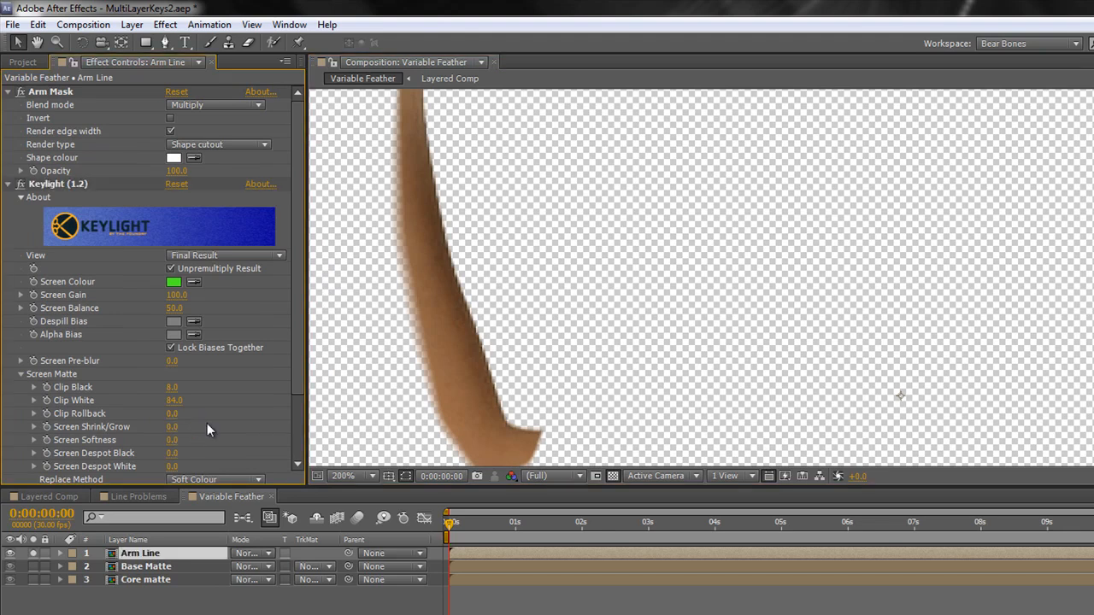
key("ctrl+z")
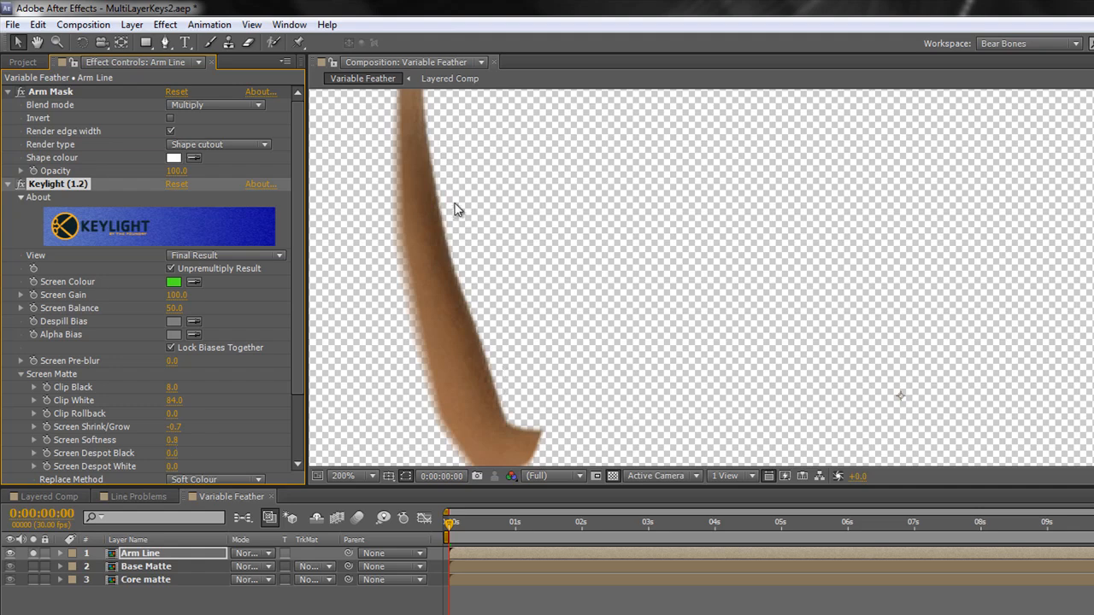
Unsolo Arm Line and zoom on the raised arm, toggling solo to compare the matte.
left_click(33, 554)
scroll(697, 299, "down", 1)
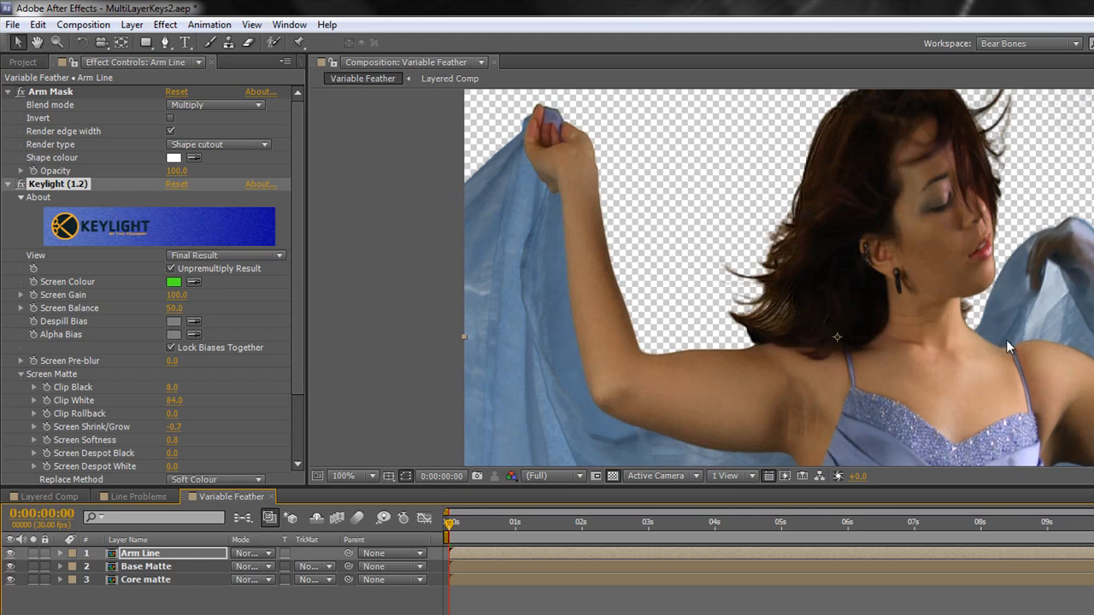
scroll(1023, 338, "down", 1)
scroll(969, 310, "up", 1)
left_click_drag(933, 333, 844, 294)
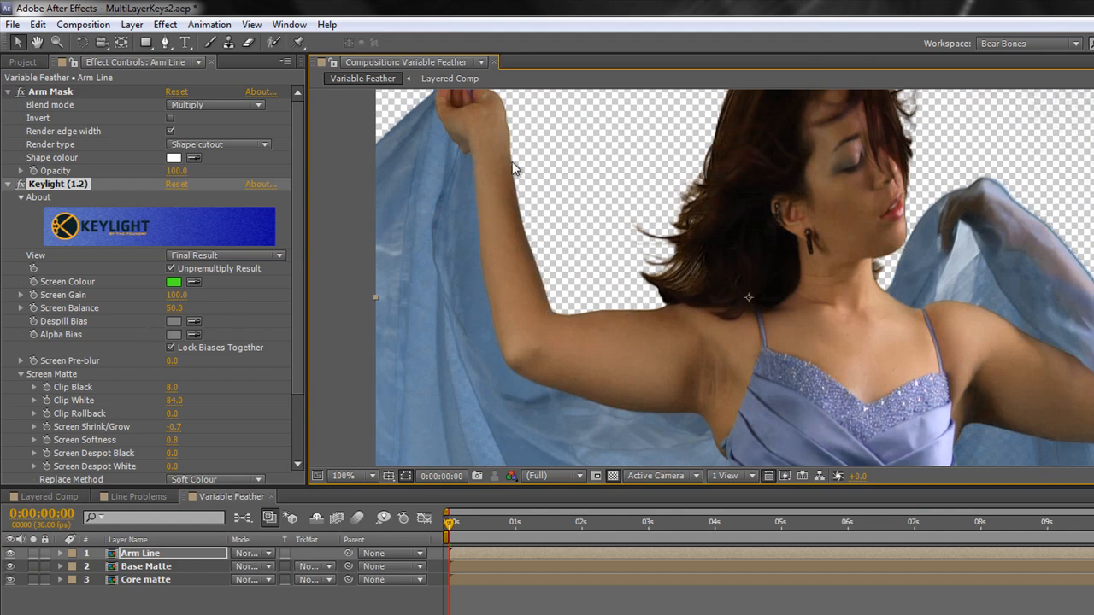
key("period")
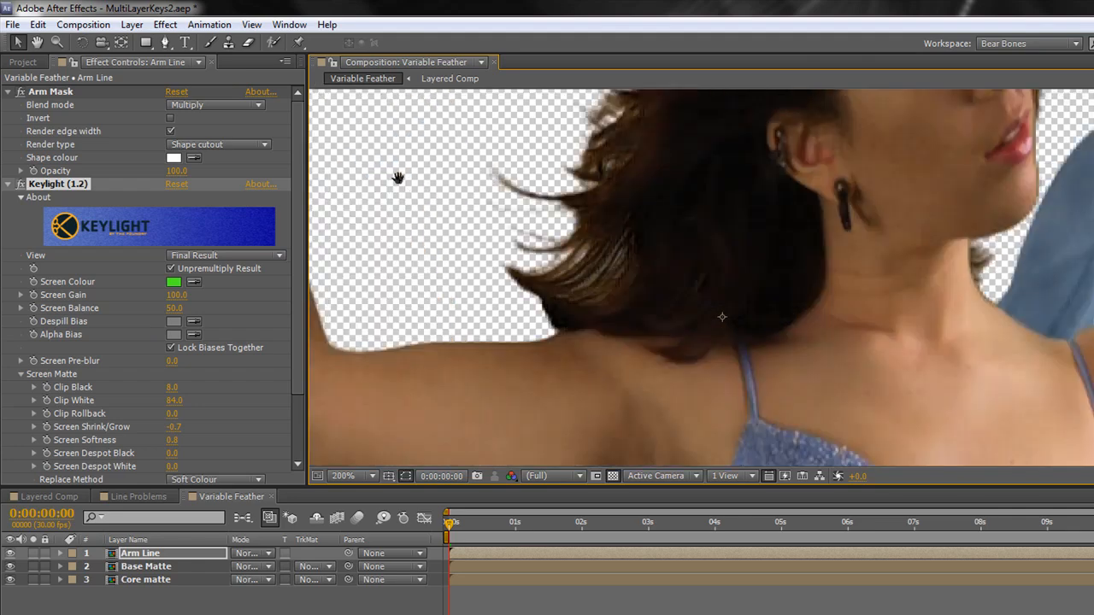
mouse_move(398, 176)
left_mouse_down()
mouse_move(784, 340)
mouse_move(726, 376)
left_mouse_up()
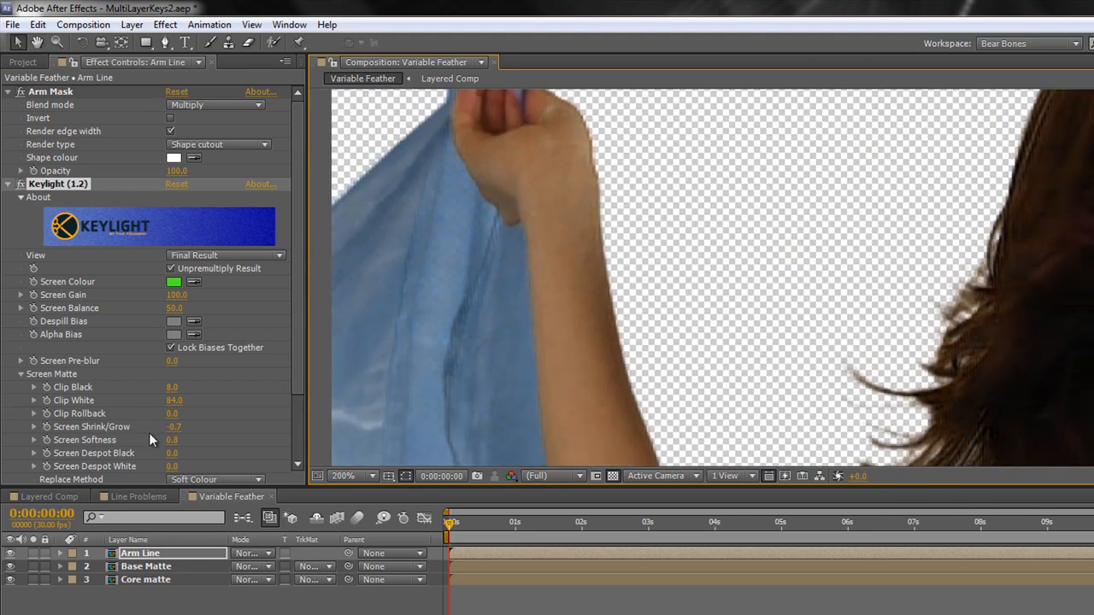
left_click(32, 553)
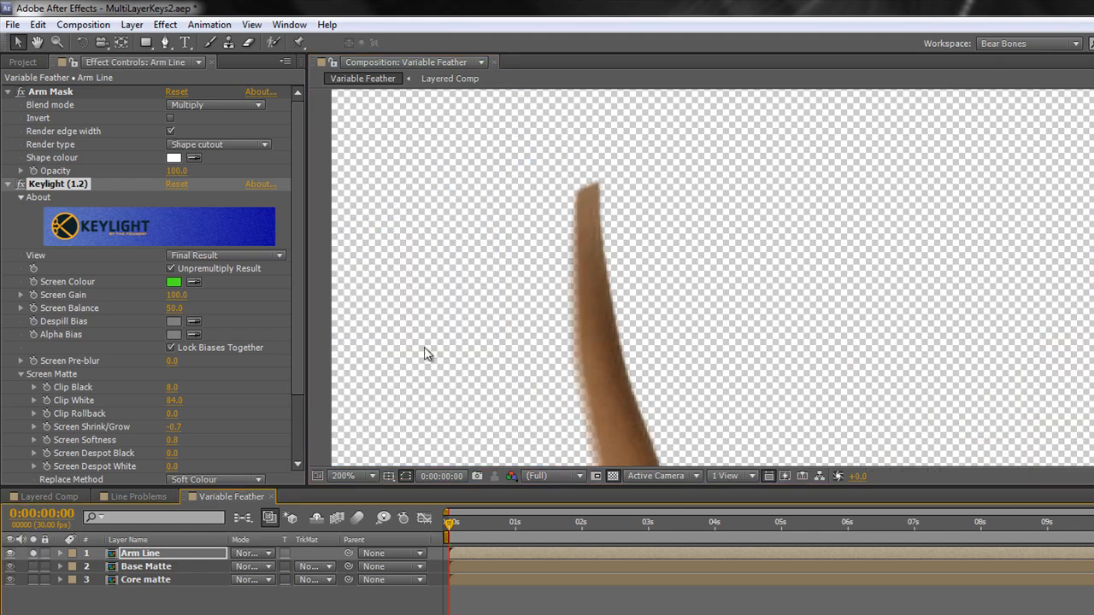
left_click(32, 553)
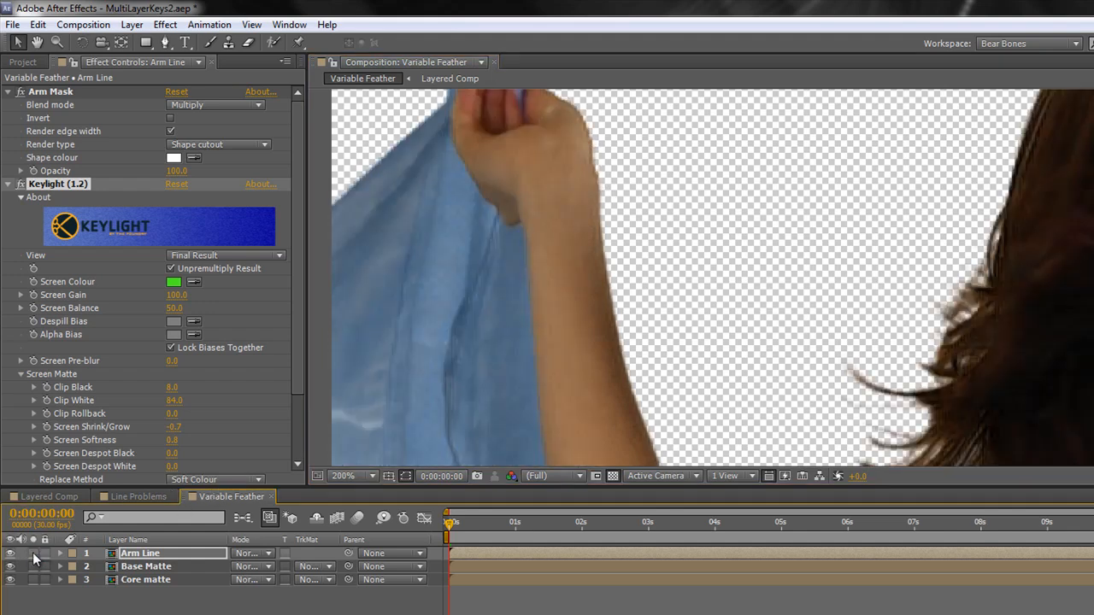
Inspect the arm's outer edge closer, then zoom back out to the whole frame.
key("period")
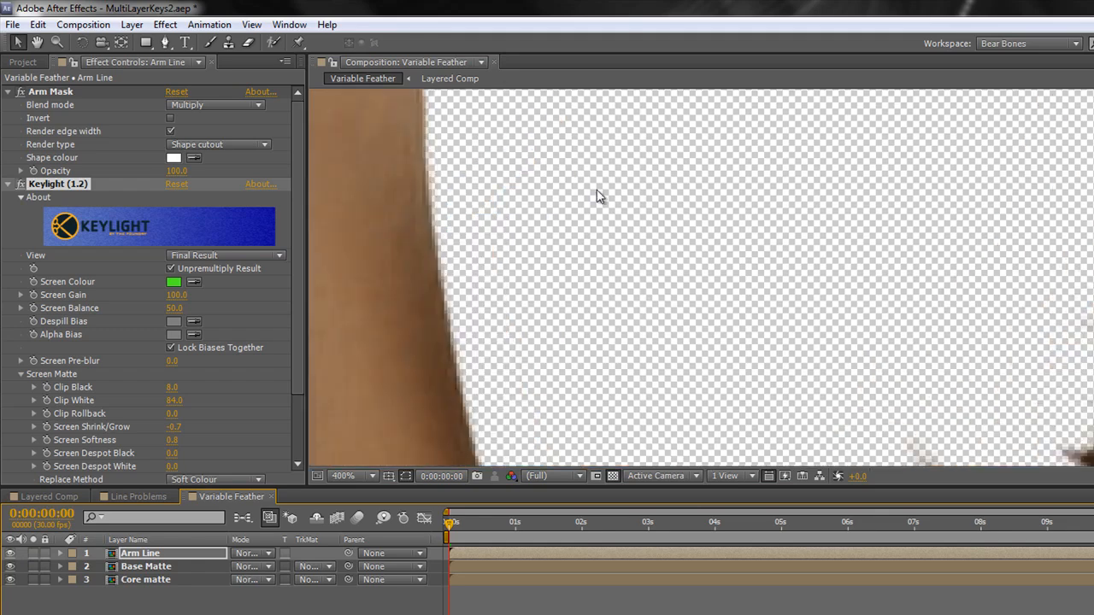
mouse_move(465, 151)
left_mouse_down()
mouse_move(572, 293)
mouse_move(552, 222)
left_mouse_up()
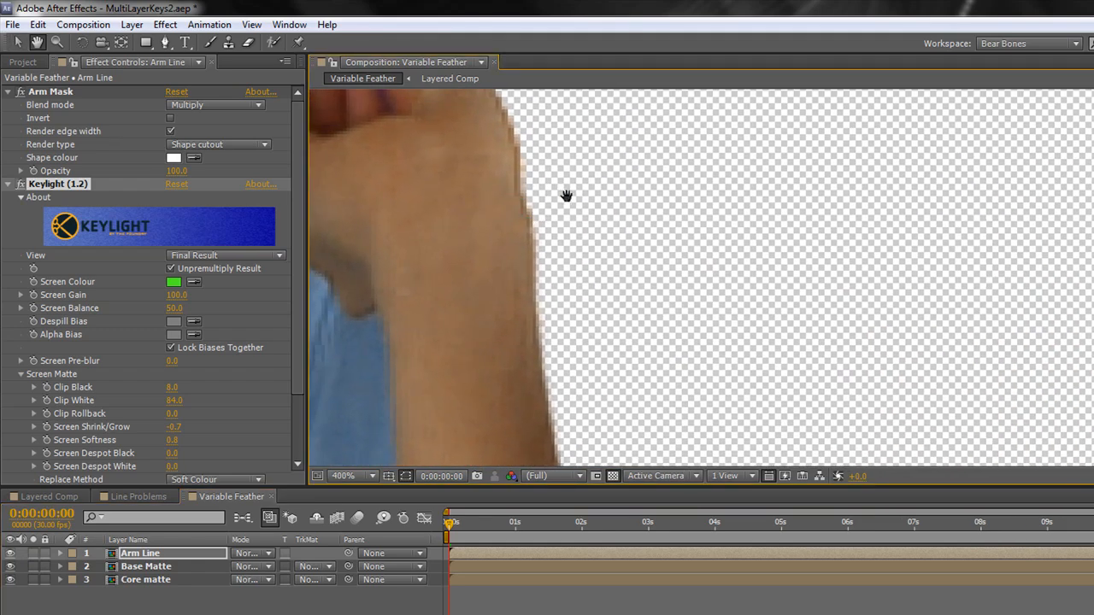
key("comma")
left_click_drag(741, 286, 615, 171)
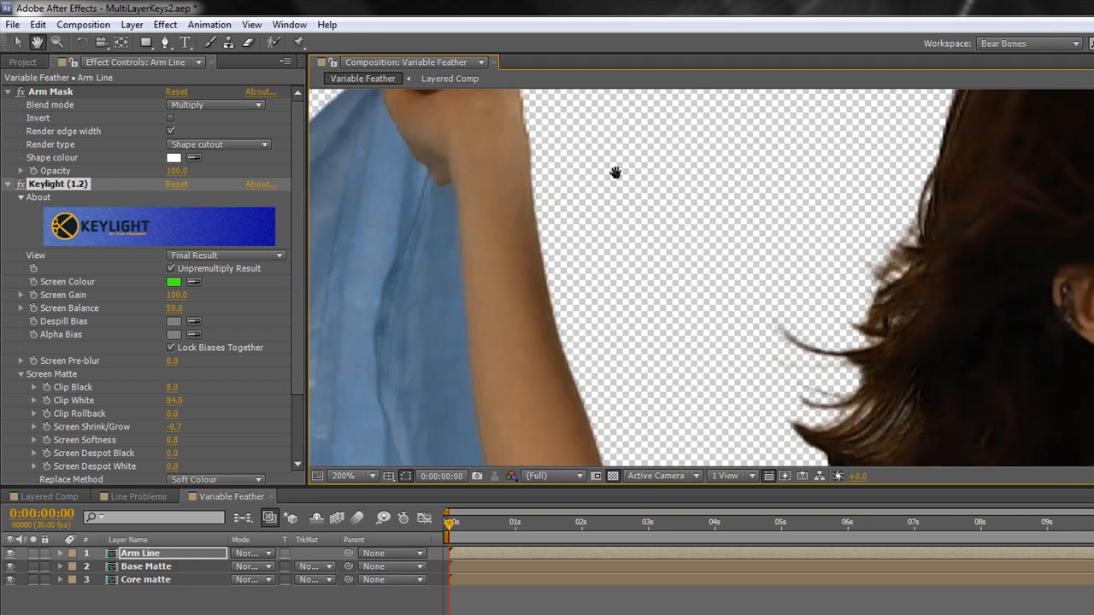
key("comma")
mouse_move(720, 248)
left_mouse_down()
mouse_move(557, 223)
mouse_move(537, 232)
left_mouse_up()
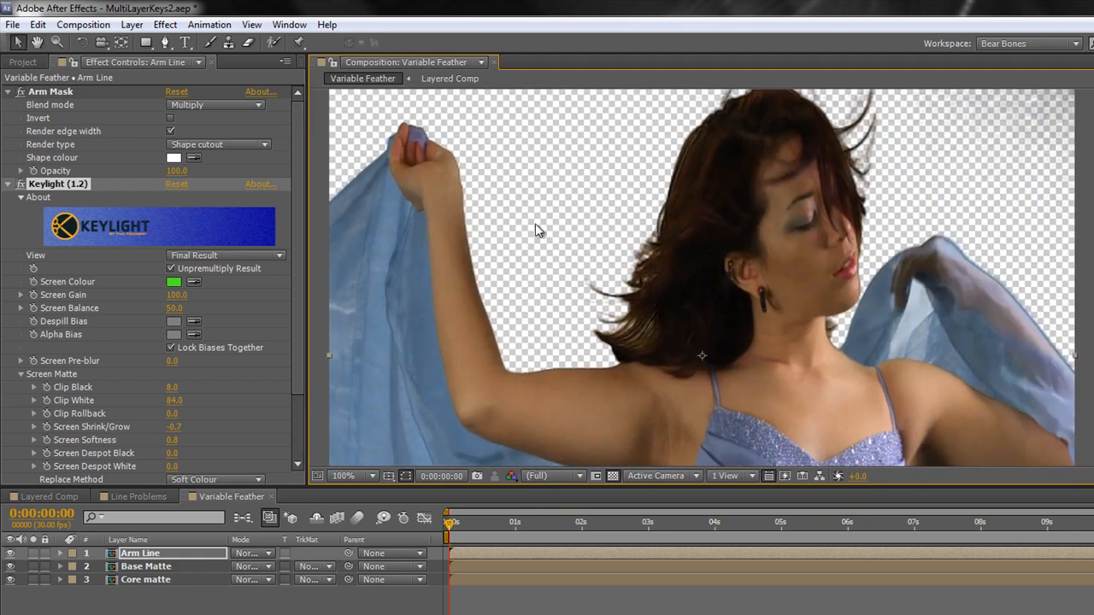
key("comma")
left_click_drag(695, 281, 517, 225)
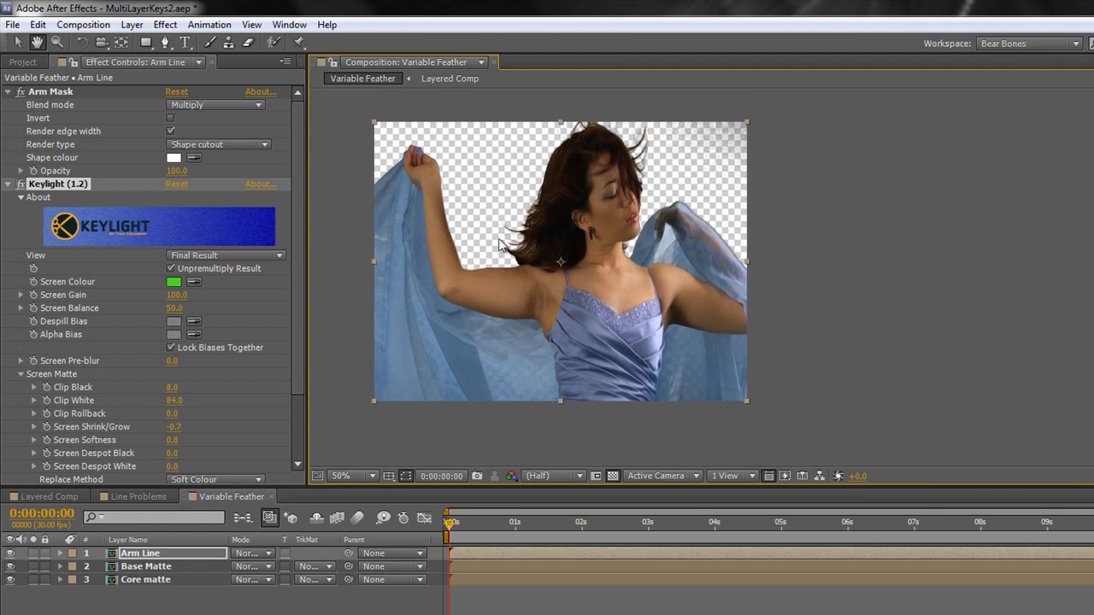